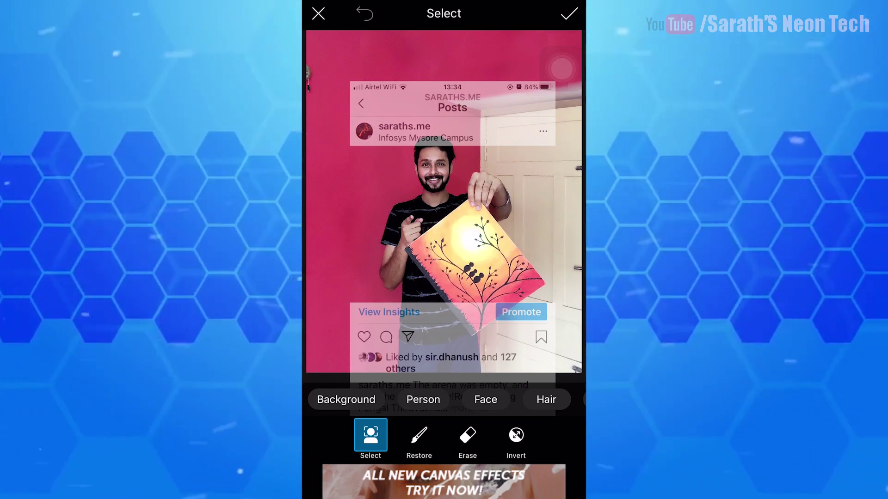
Step: Erase the post overlay where it covers the man's head and the painting, and raise the overlay to full opacity
scroll(428, 134, "up", 5)
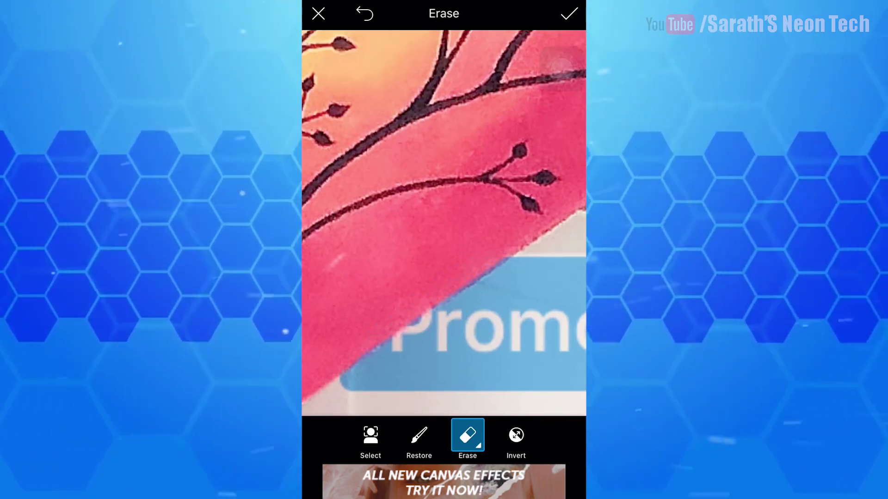
scroll(444, 222, "down", 3)
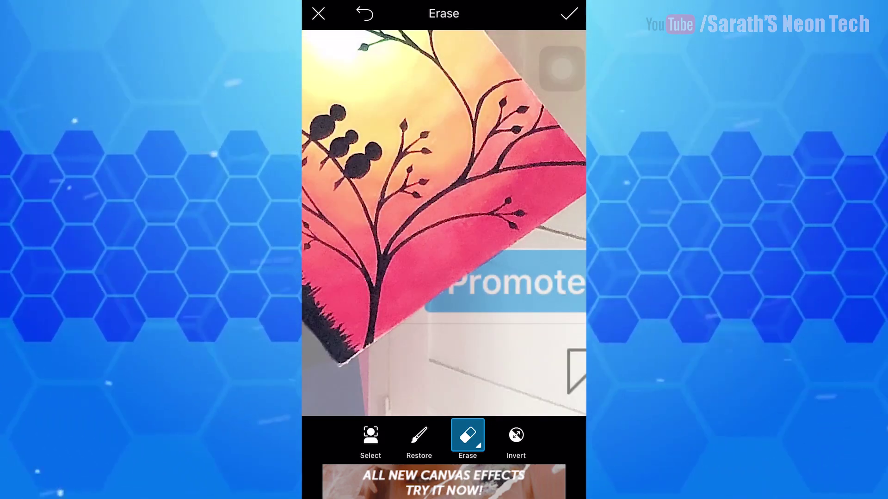
scroll(444, 222, "down", 5)
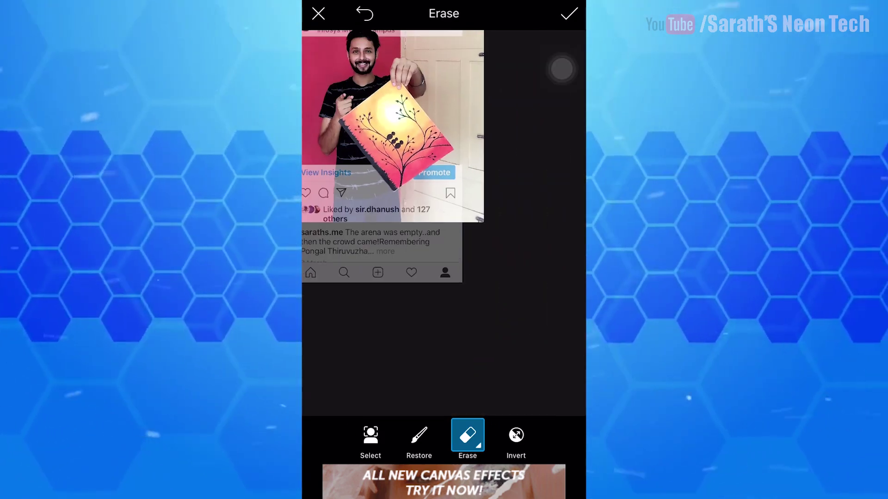
scroll(444, 222, "up", 5)
scroll(443, 222, "up", 5)
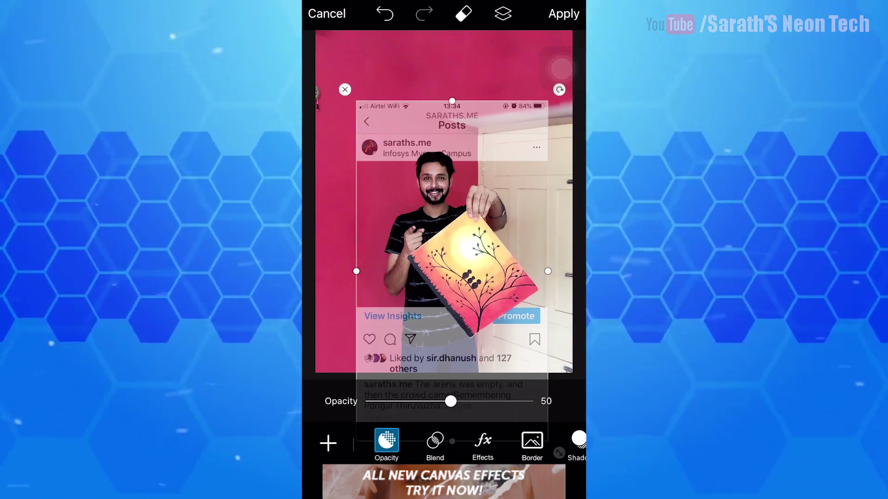
left_click_drag(450, 401, 527, 401)
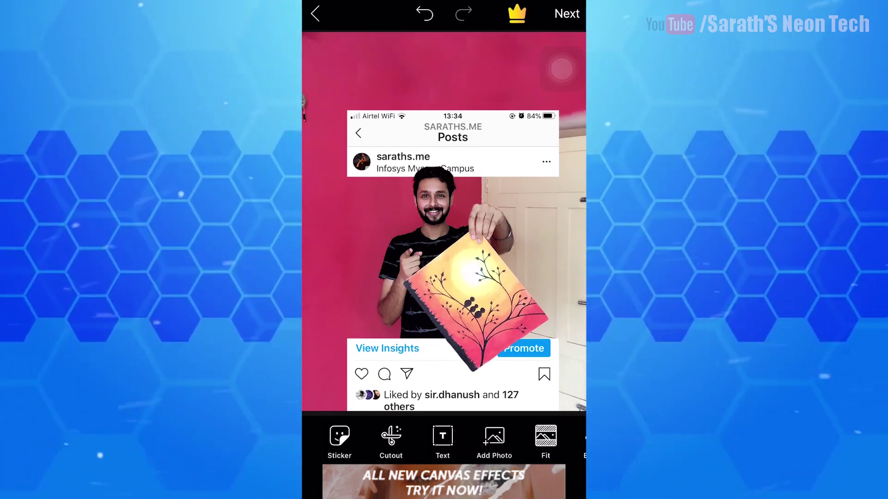
Step: Crop the composite freely to the edges of the Instagram post frame, about 1437x2040, and apply the crop
left_click_drag(370, 439, 531, 439)
left_click(386, 437)
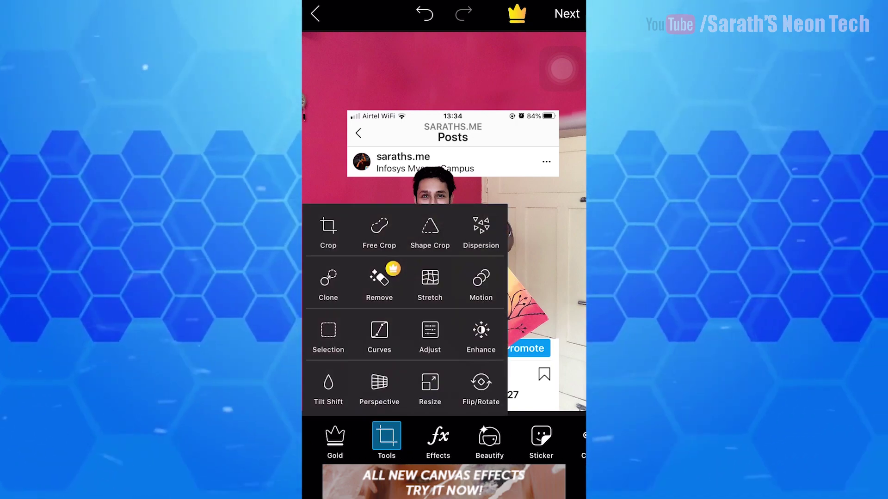
left_click(328, 231)
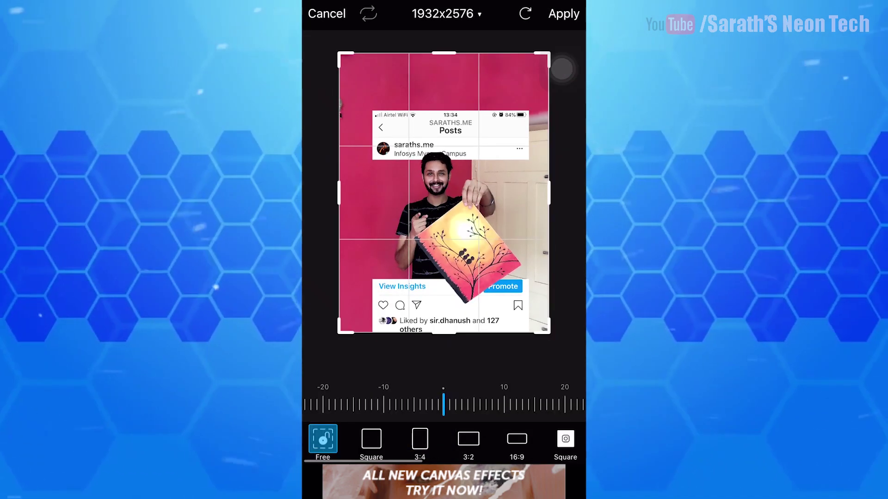
left_click_drag(545, 53, 528, 105)
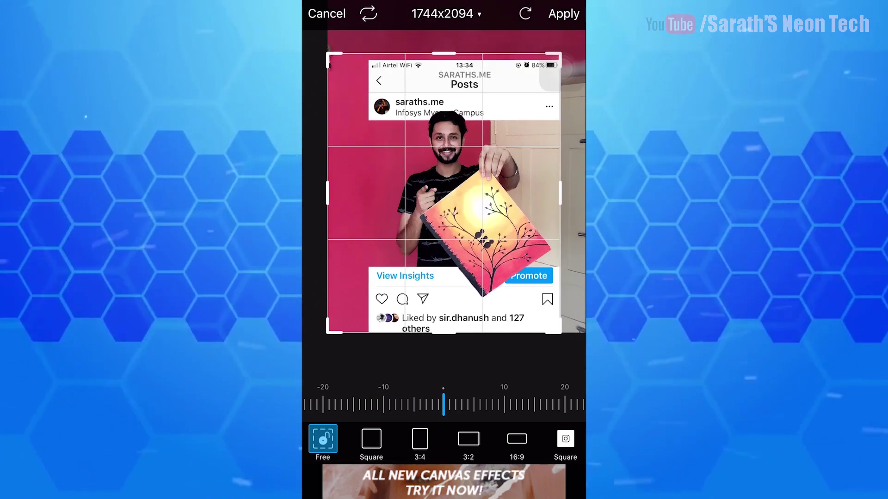
left_click_drag(328, 196, 366, 194)
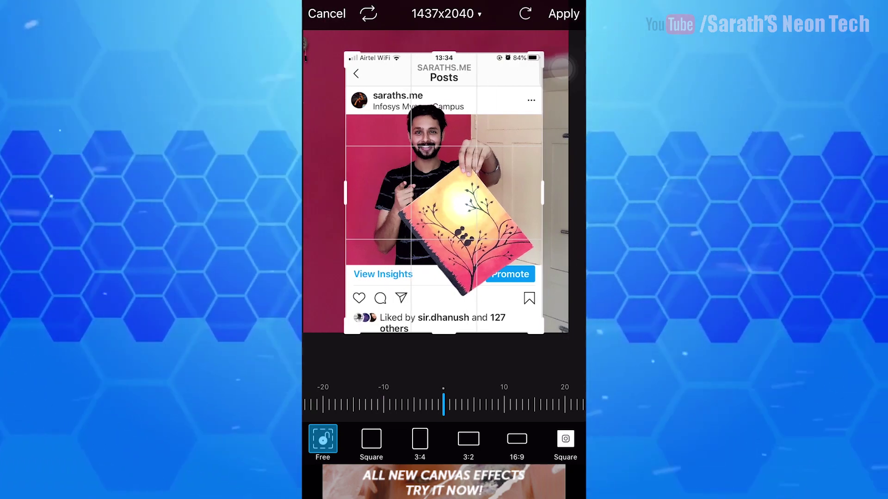
left_click(564, 14)
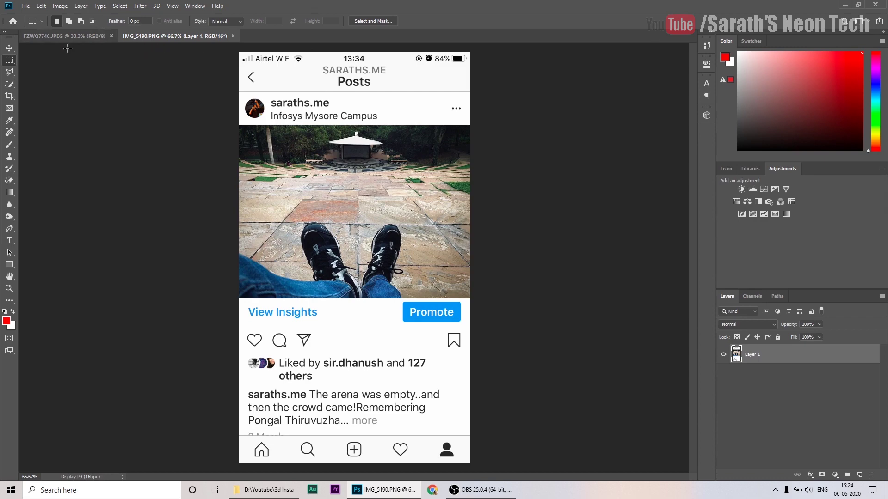
Step: In Photoshop, select the photo area of the Instagram post in IMG_5190.PNG and delete it
left_click(60, 35)
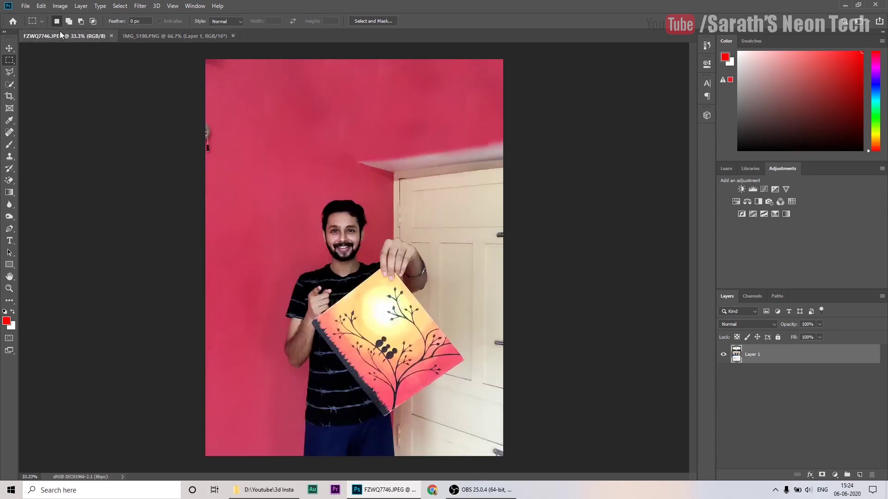
left_click(159, 37)
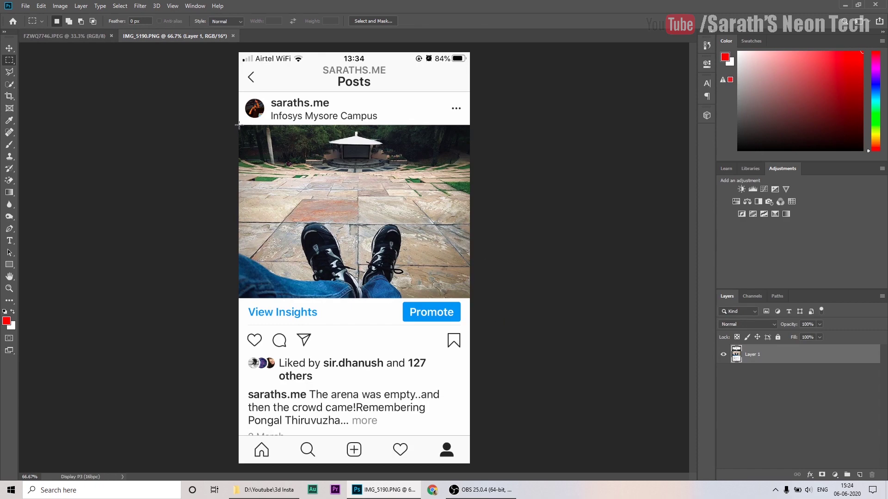
left_click_drag(238, 124, 469, 296)
left_click_drag(423, 239, 423, 240)
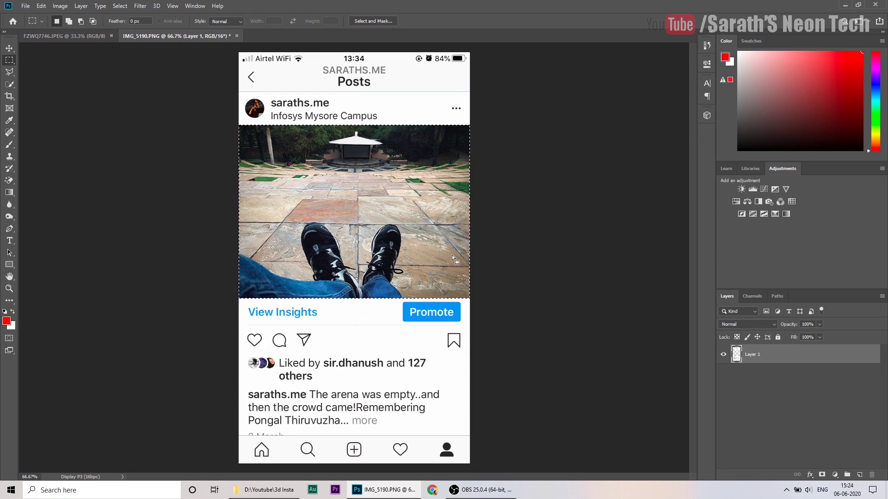
key("Delete")
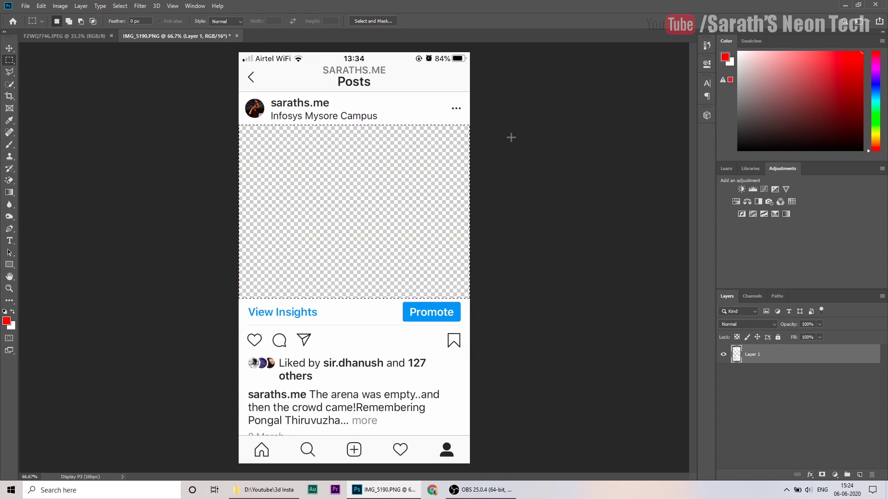
Step: Copy a rectangular area around the man and painting from FZWQ7746.JPEG and paste it into IMG_5190.PNG, accepting the color conversion
left_click(63, 37)
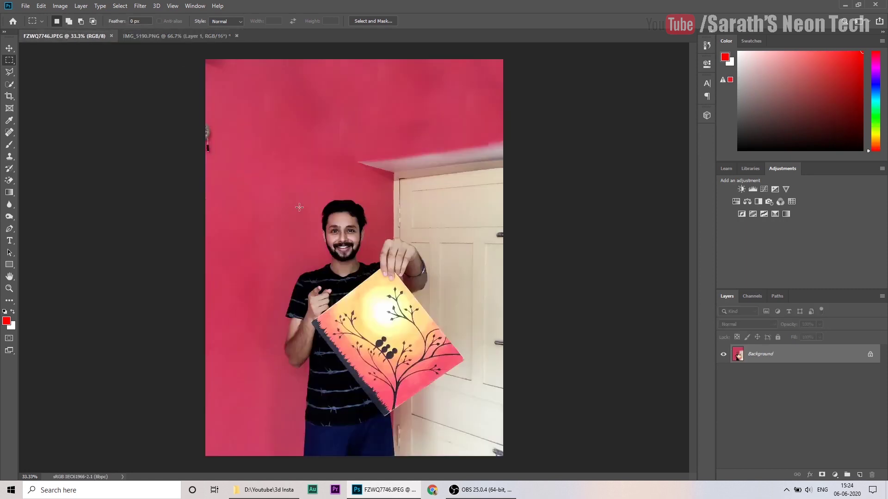
left_click_drag(233, 189, 476, 424)
left_click_drag(366, 334, 276, 89)
left_click_drag(377, 241, 377, 242)
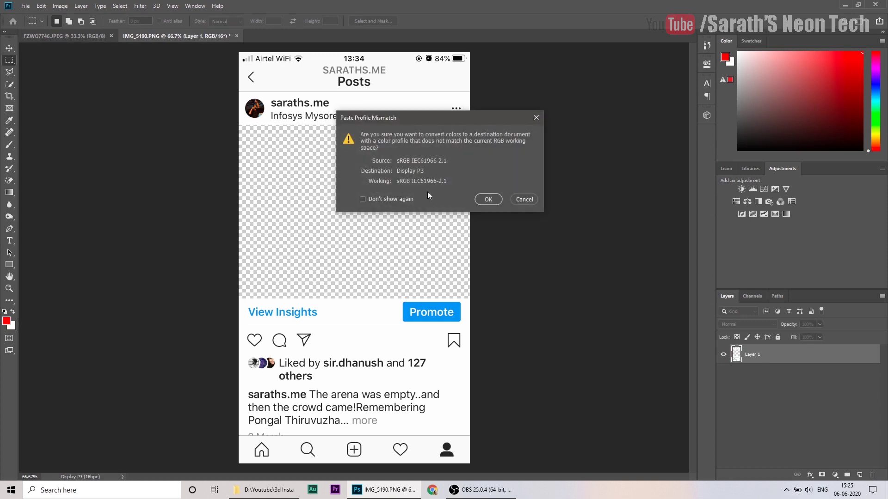
left_click(488, 198)
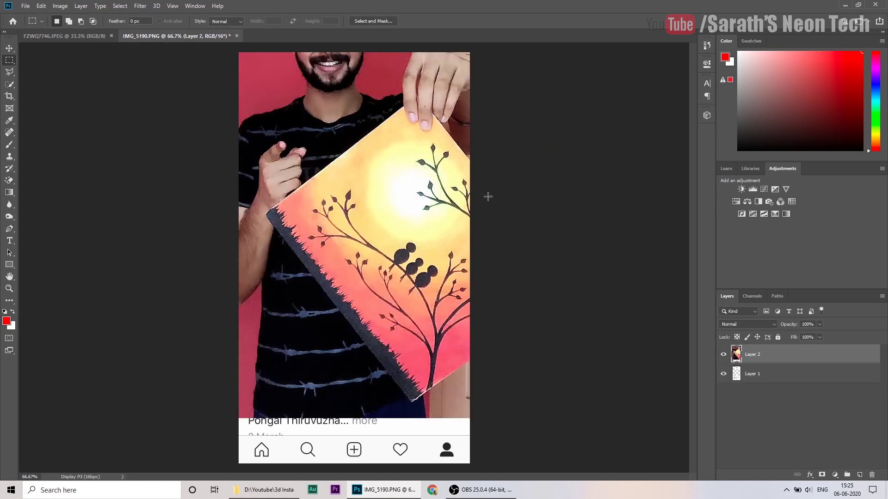
Step: Scale the pasted photo to about 48% with Free Transform and place it over the post's empty photo area
right_click(376, 169)
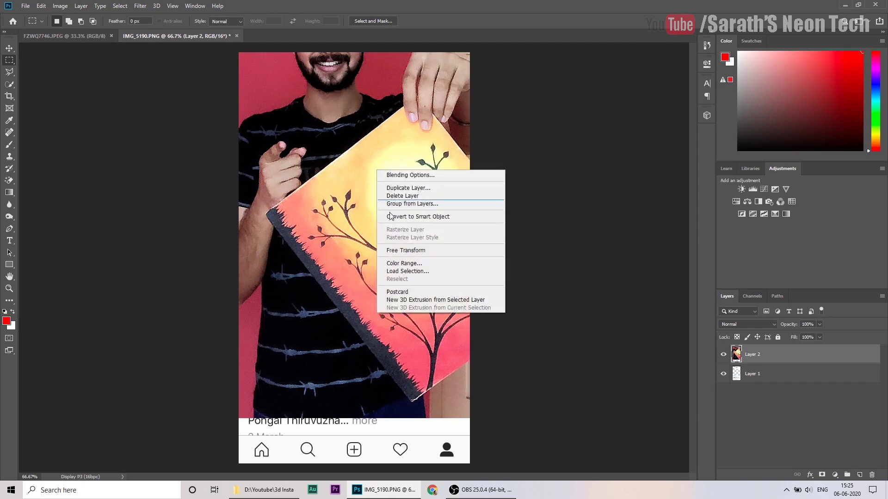
left_click(407, 251)
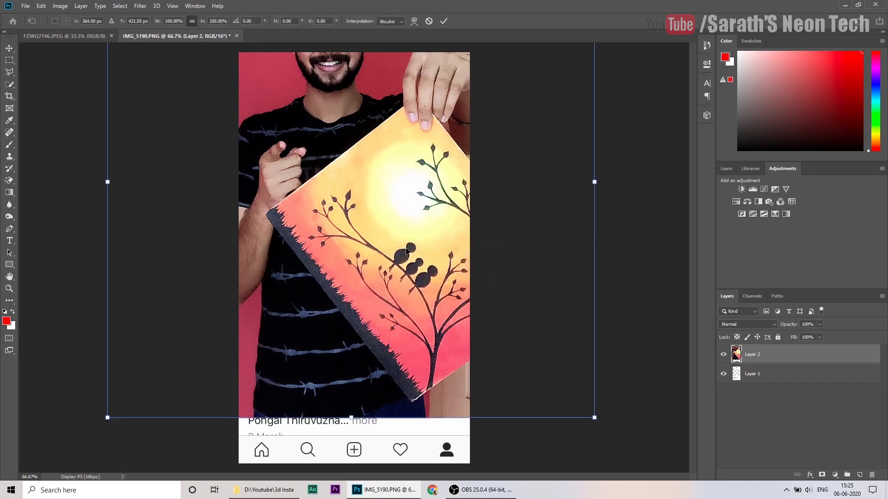
key("ctrl+minus")
key("ctrl+minus")
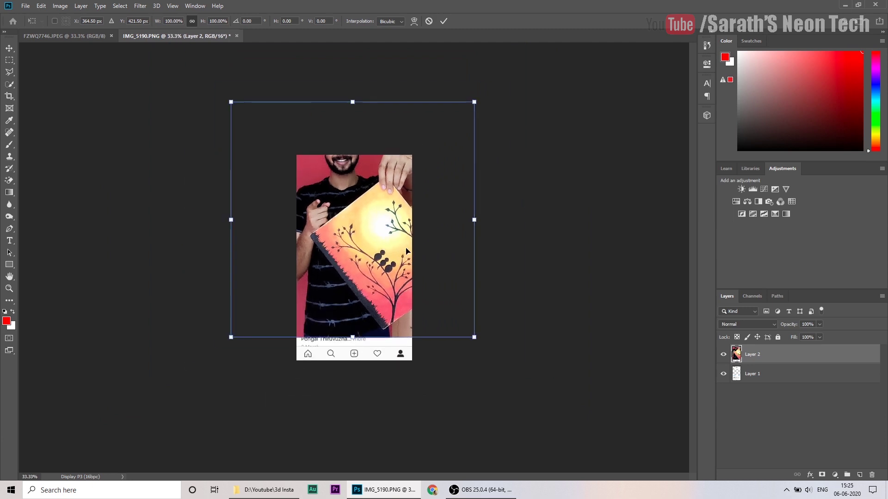
left_click_drag(477, 98, 357, 214)
left_click_drag(329, 255, 389, 210)
left_click_drag(416, 169, 388, 200)
key("ctrl+plus")
key("ctrl+plus")
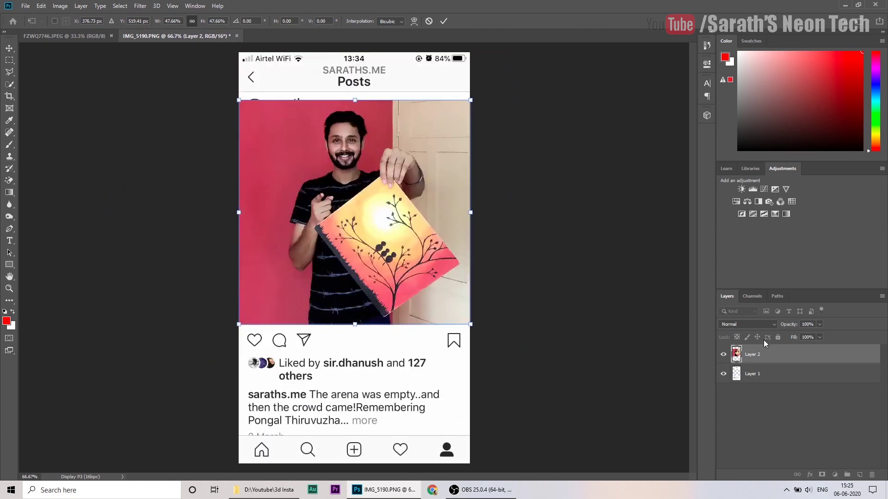
Step: Lower the photo layer's opacity to 54%, shift it slightly down over the post frame and commit the transform
left_click(820, 326)
left_click_drag(818, 335, 801, 337)
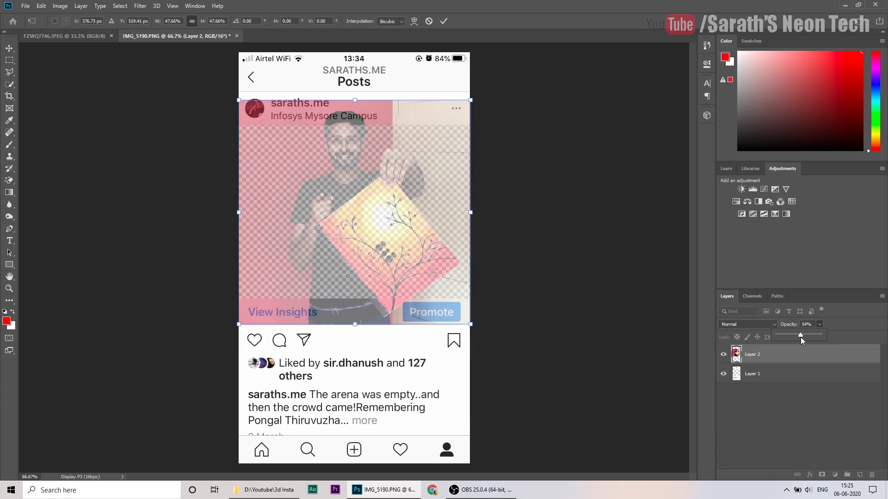
left_click_drag(422, 184, 422, 190)
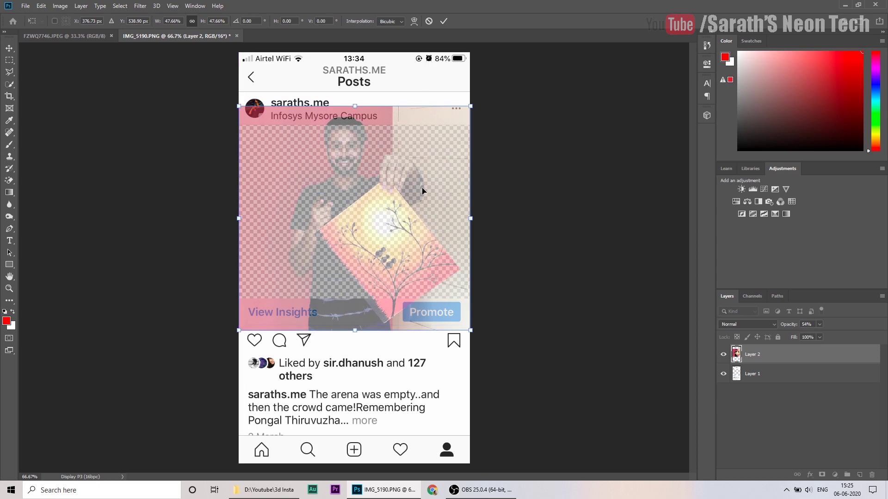
left_click(445, 20)
key("m")
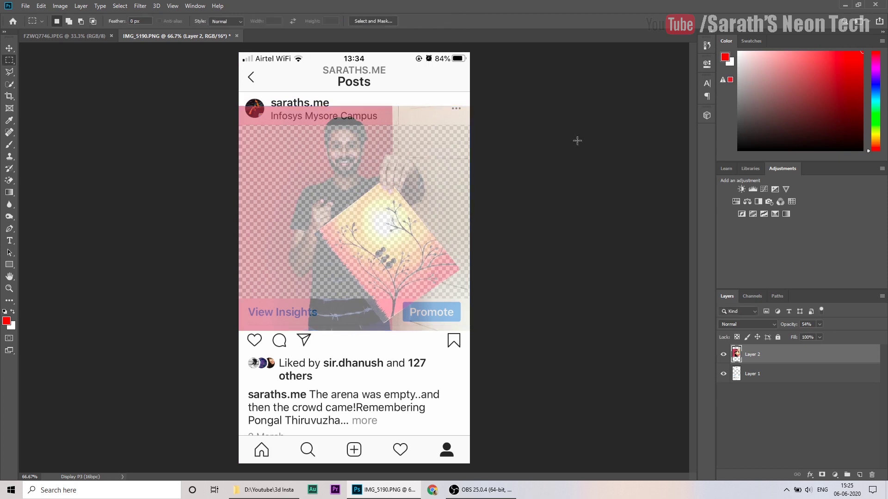
Step: Duplicate Layer 2 within IMG_5190.PNG and hide the duplicate
right_click(828, 357)
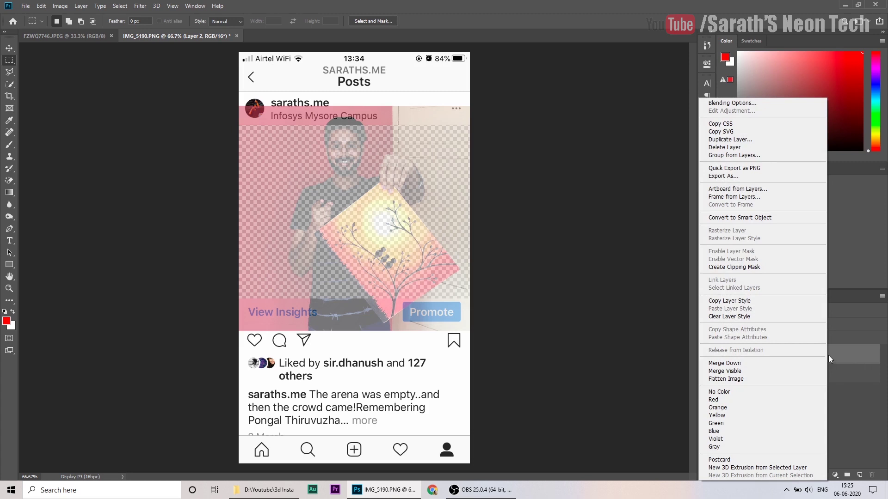
left_click(740, 139)
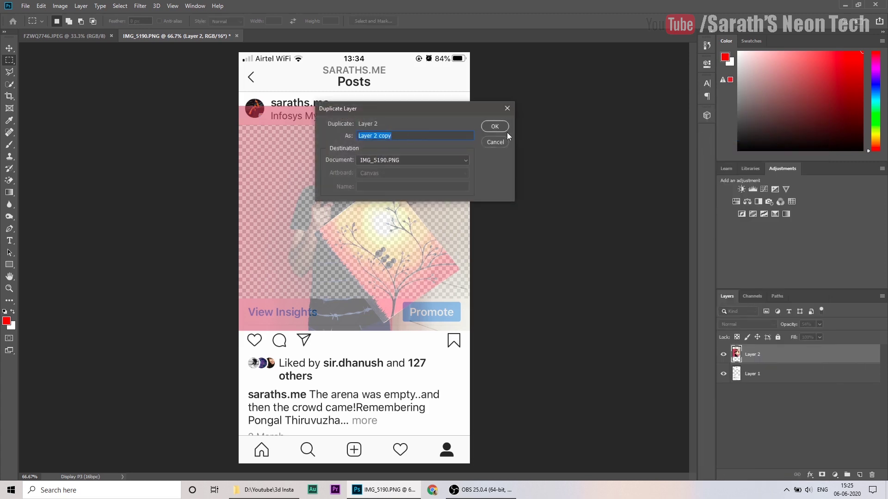
left_click(488, 126)
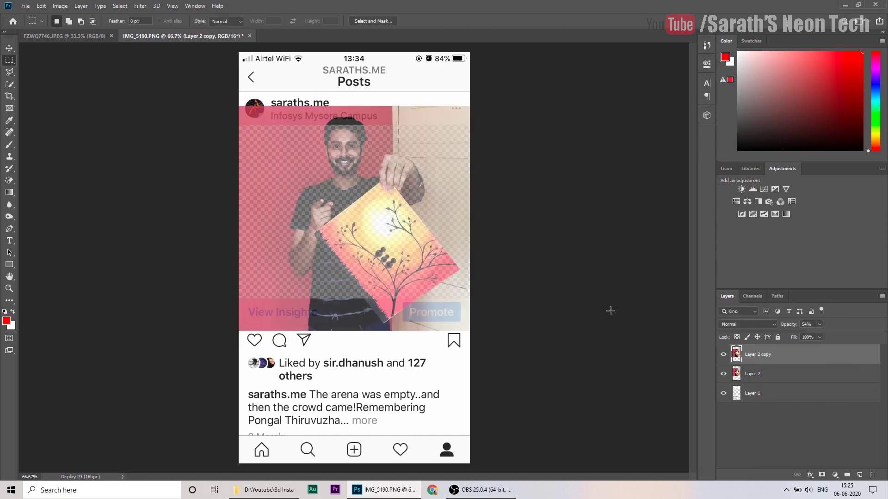
left_click(723, 355)
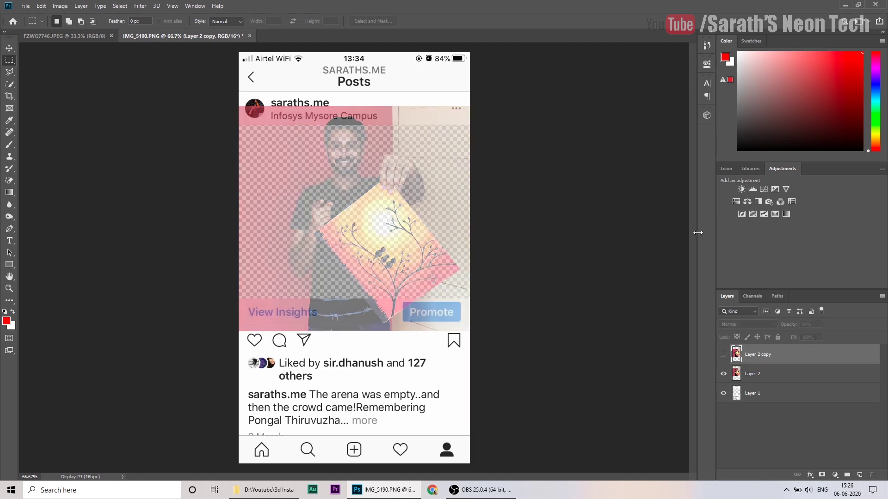
Step: Move Layer 2 below Layer 1 and set its opacity to 100%
left_click(782, 373)
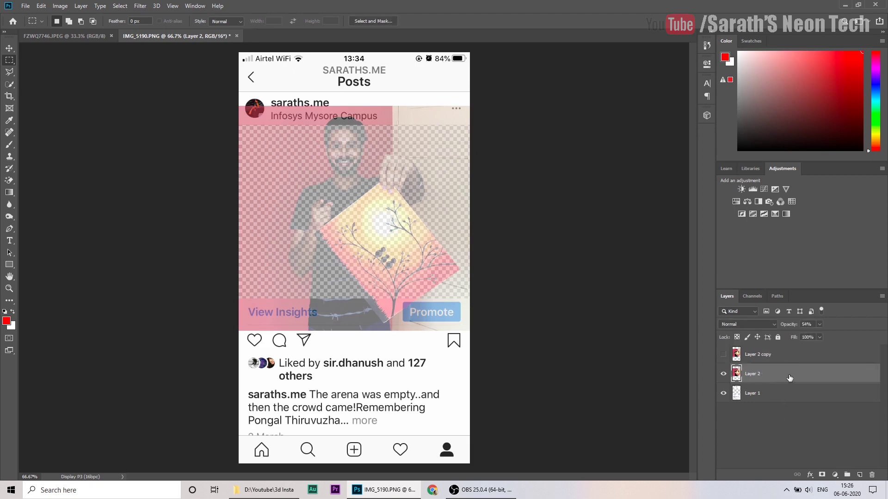
left_click_drag(791, 378, 789, 406)
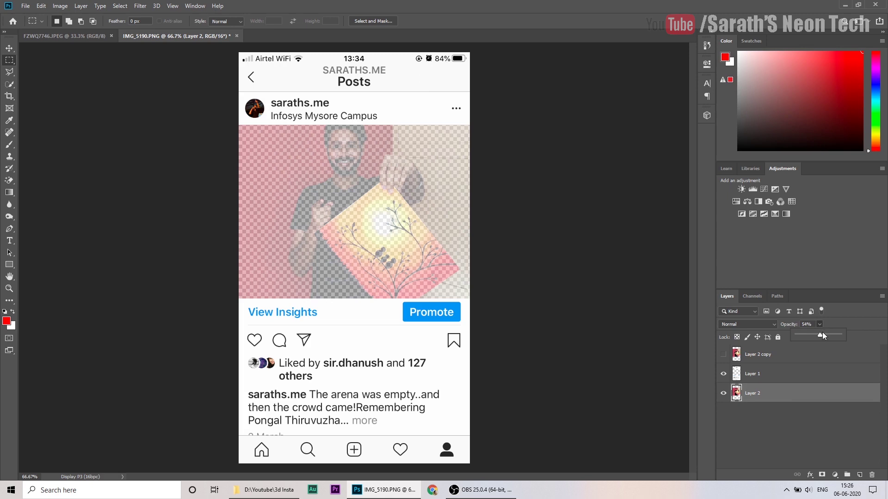
left_click_drag(823, 333, 858, 336)
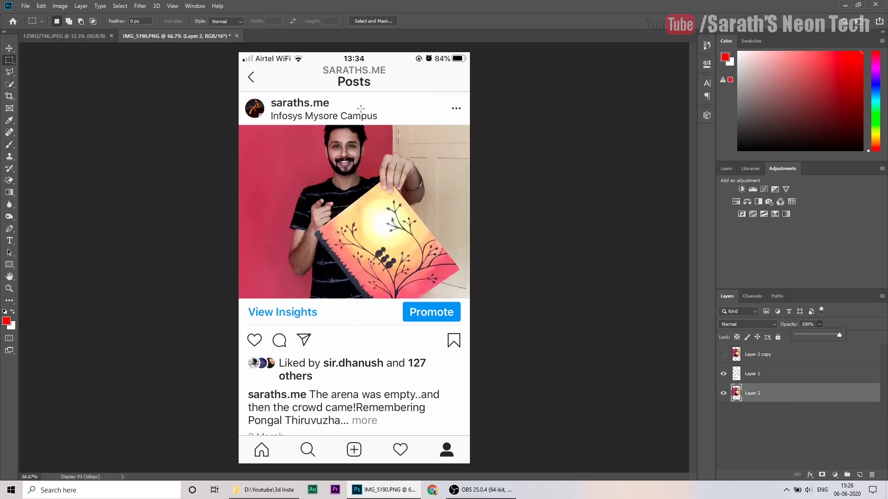
Step: Show the Layer 2 copy layer over the post screenshot
left_click(724, 354)
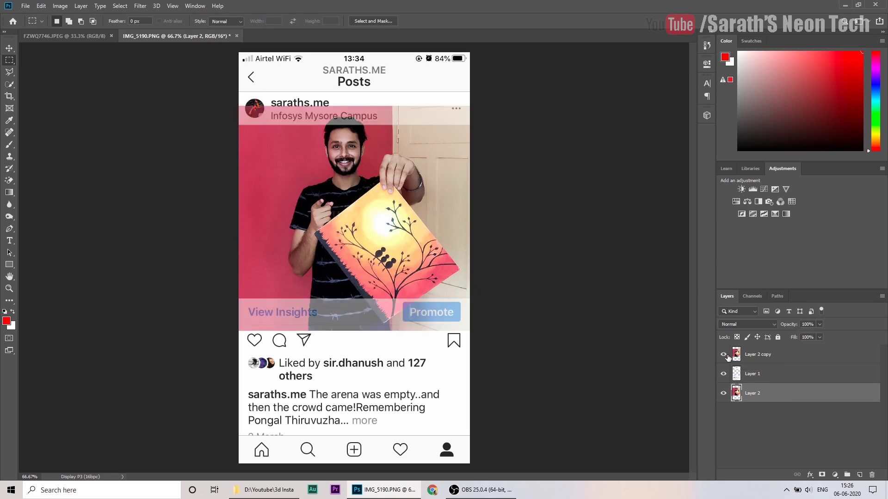
key("ctrl+plus")
scroll(369, 245, "up", 2)
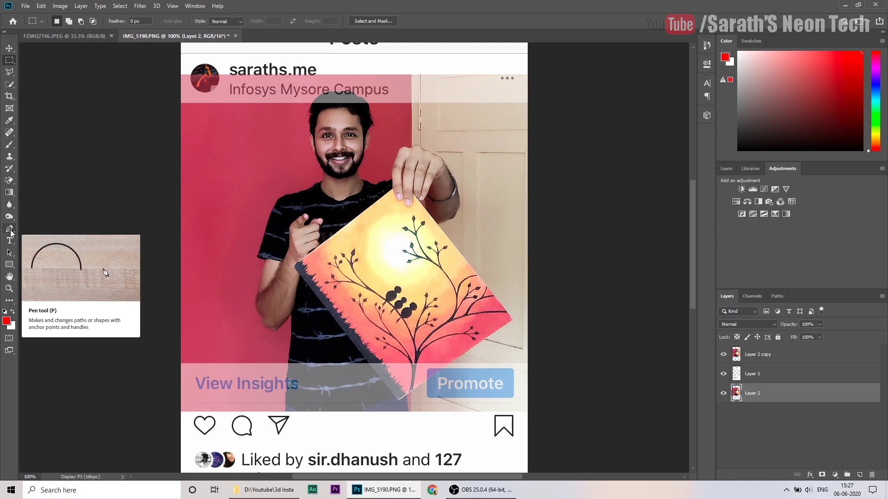
Step: Start a Pen tool path at the post frame's lower edge and trace around the painting's protruding lower corner
left_click(10, 230)
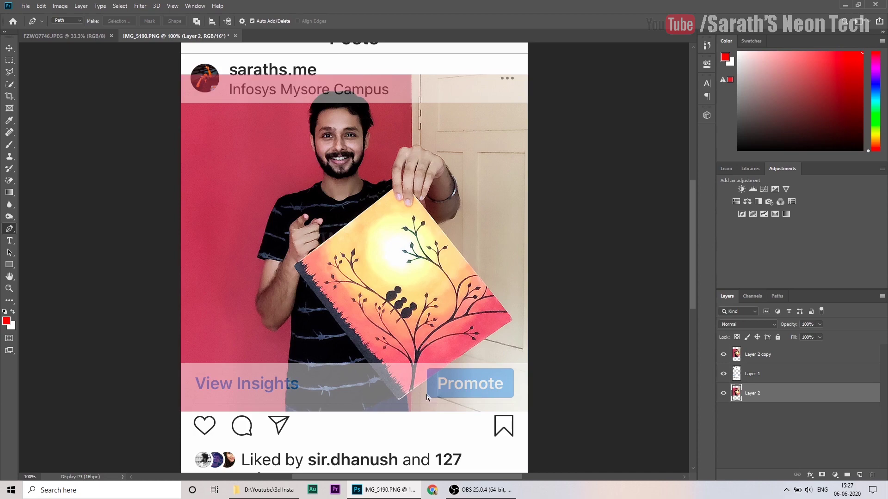
key("ctrl+plus")
scroll(426, 397, "down", 5)
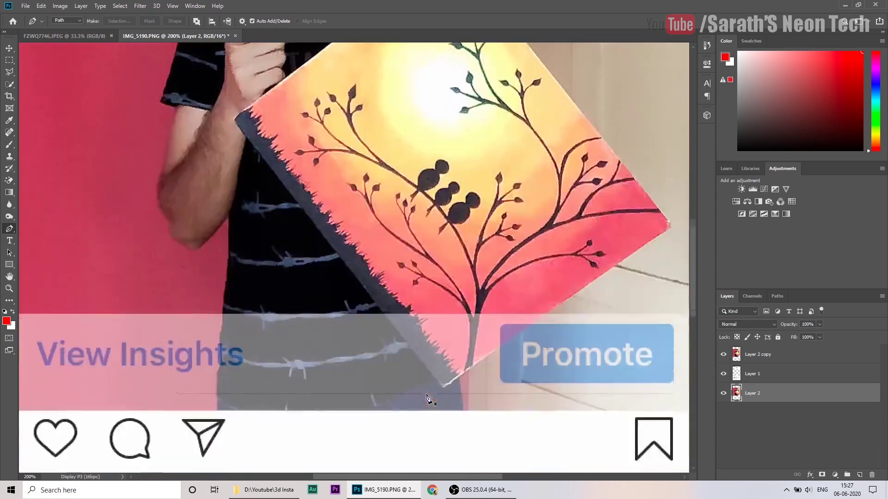
key("ctrl+plus")
scroll(426, 396, "down", 2)
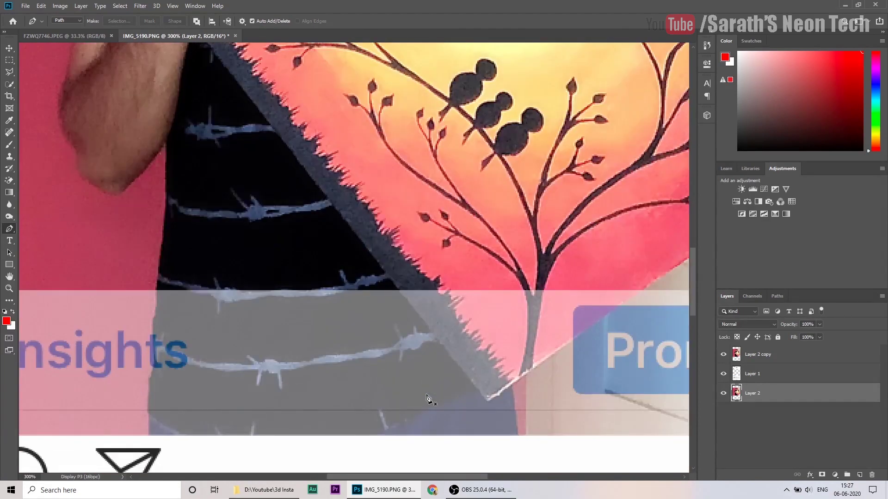
key("ctrl+plus")
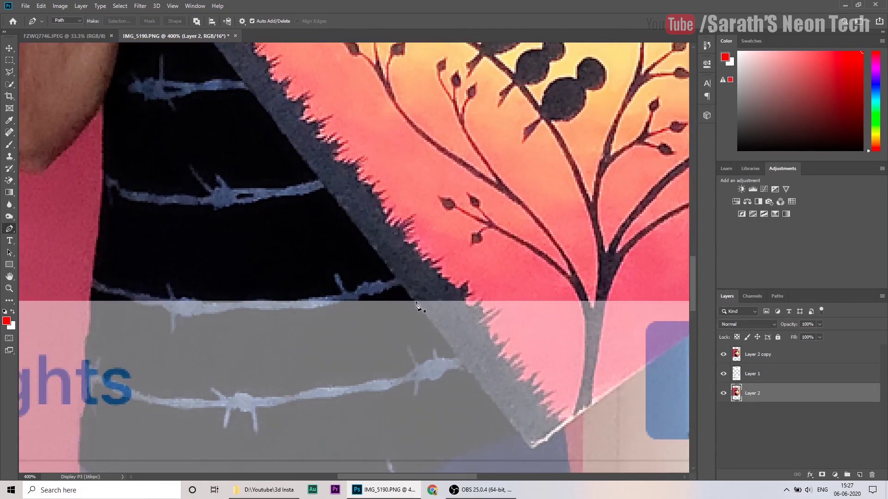
left_click(414, 301)
left_click(530, 449)
left_click_drag(387, 477, 419, 476)
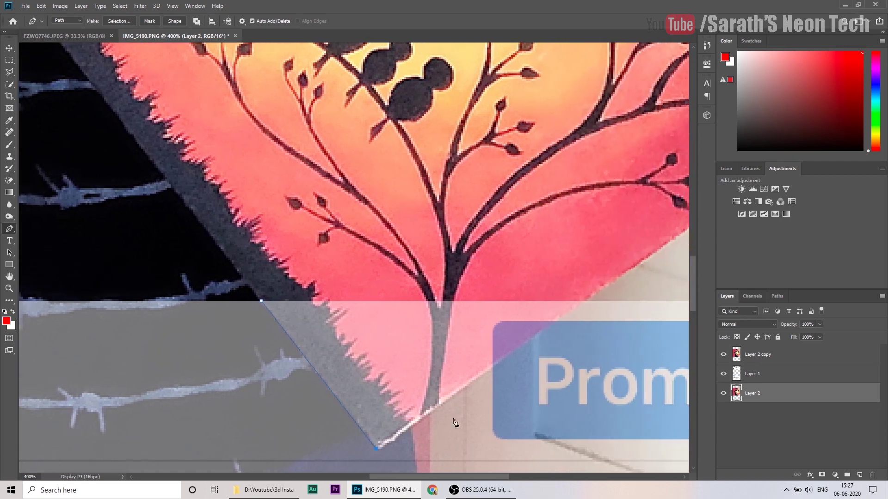
left_click(582, 304)
Step: Extend the path along the frame's lower and right edges and across its upper edge to the man's hair
key("ctrl+minus")
key("ctrl+minus")
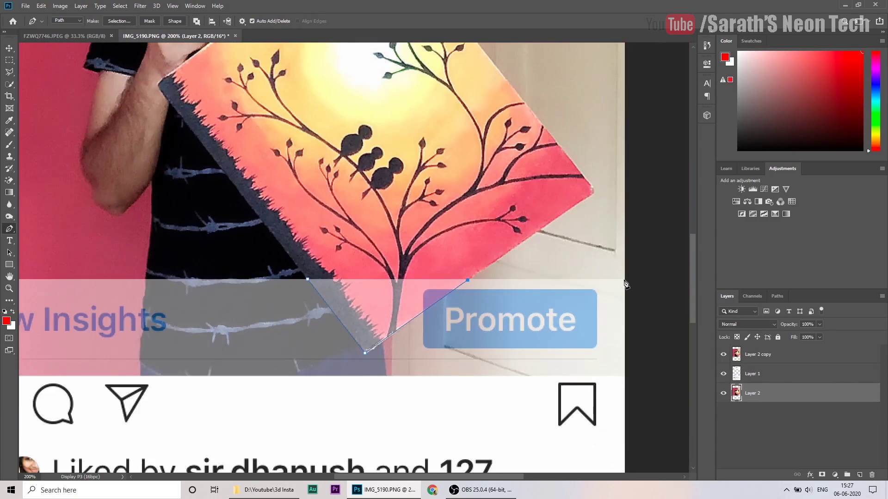
scroll(657, 282, "up", 5)
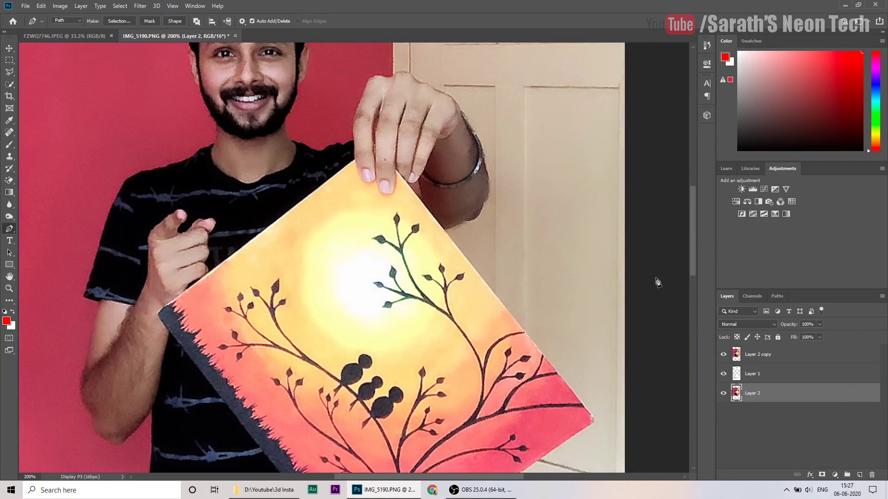
scroll(656, 282, "up", 3)
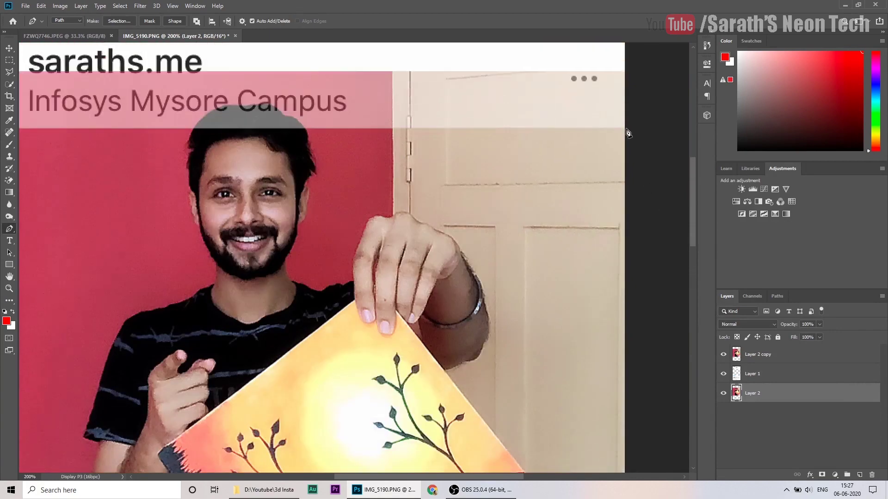
left_click(625, 129)
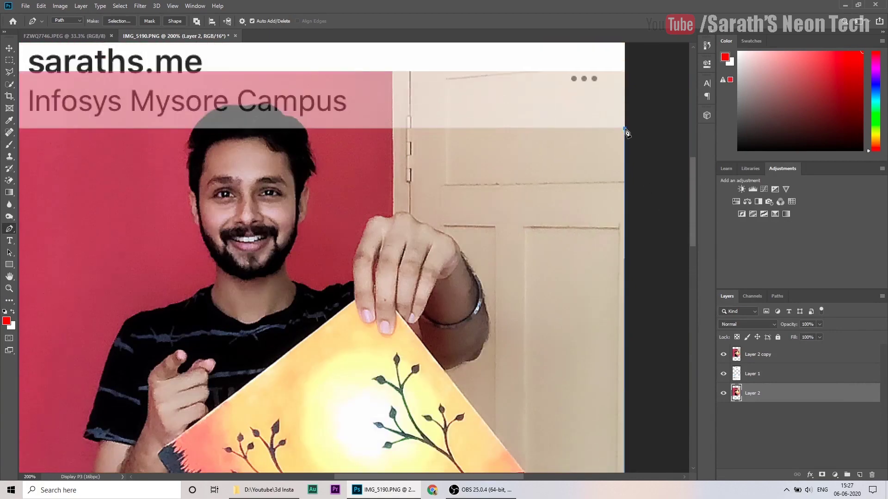
left_click(306, 128)
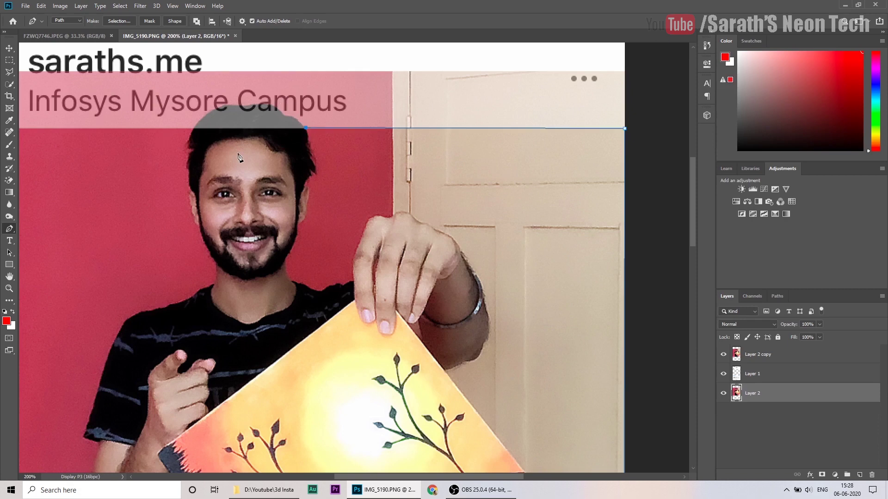
key("ctrl+z")
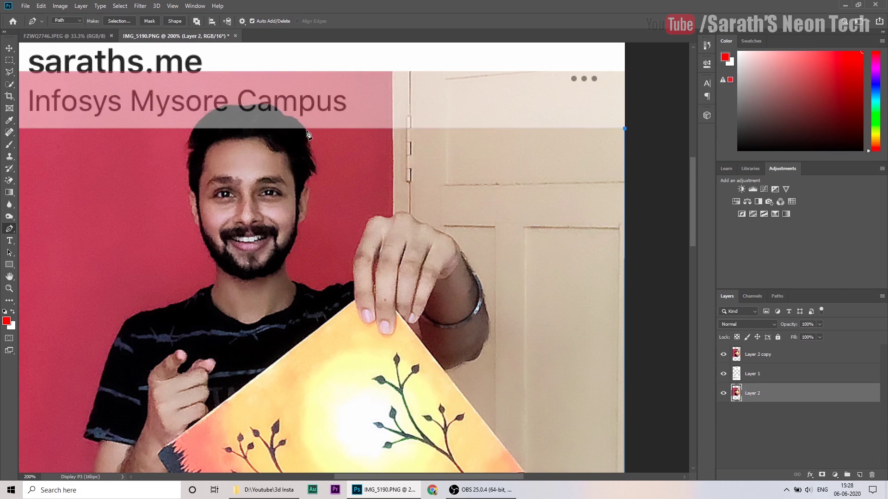
left_click(306, 130)
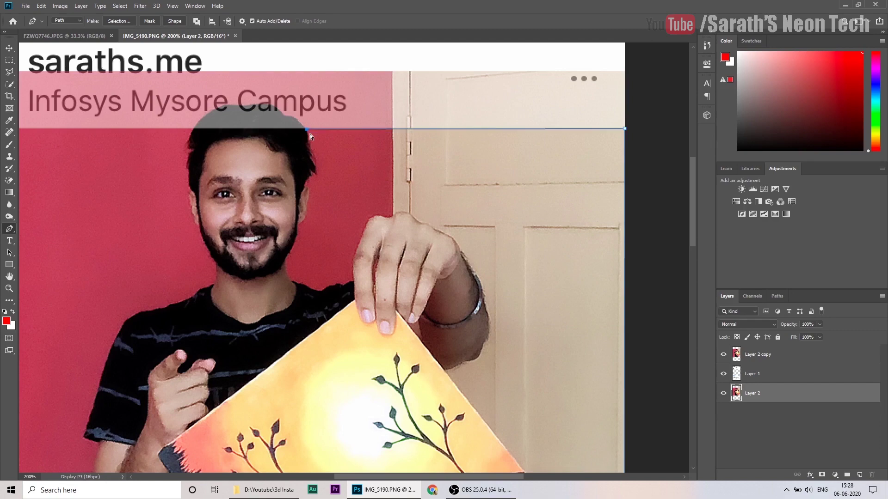
Step: Trace the path closely around the hair protruding above the frame, ending where it meets the upper edge on the other side
key("ctrl+plus")
scroll(310, 134, "up", 5)
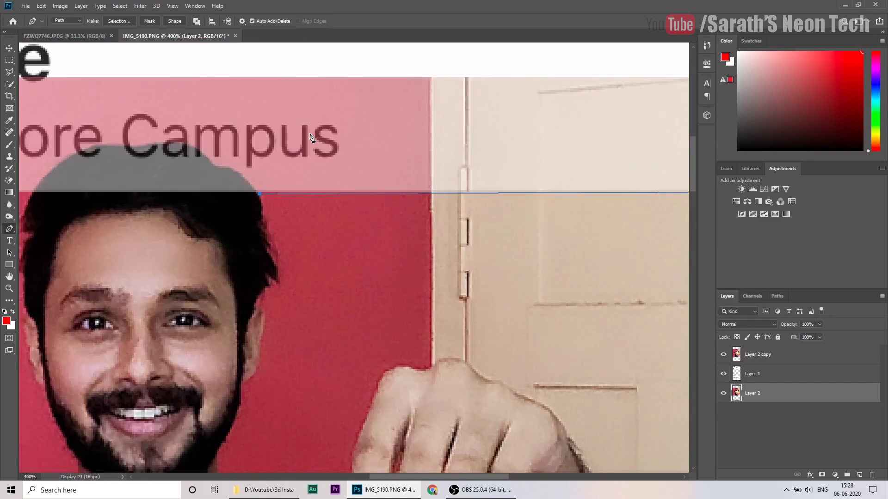
scroll(310, 137, "up", 2)
key("ctrl+plus")
key("ctrl+plus")
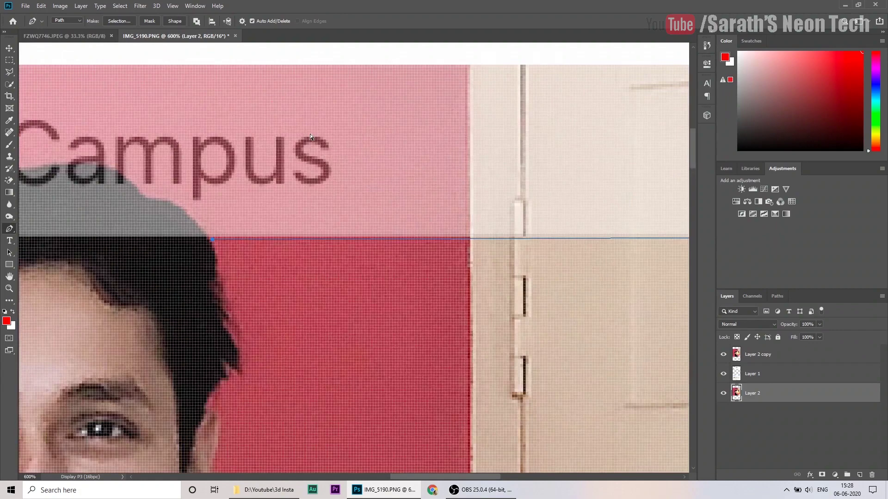
key("ctrl+plus")
left_click_drag(434, 477, 382, 477)
left_click(530, 236)
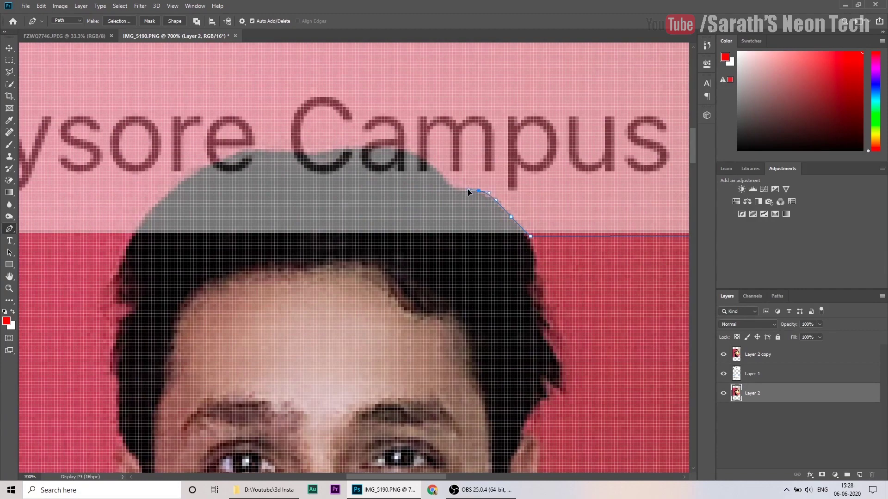
left_click_drag(449, 188, 389, 147)
left_click_drag(333, 148, 168, 197)
left_click(148, 217)
left_click_drag(133, 230, 135, 235)
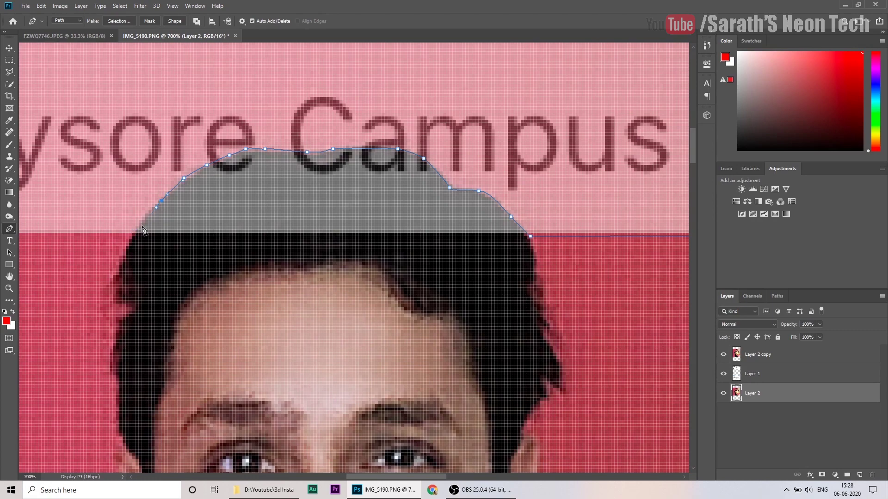
left_click_drag(136, 227, 133, 232)
Step: Continue the path along the frame's upper, left and lower edges and close it at the starting point beside the painting
left_click_drag(403, 478, 309, 476)
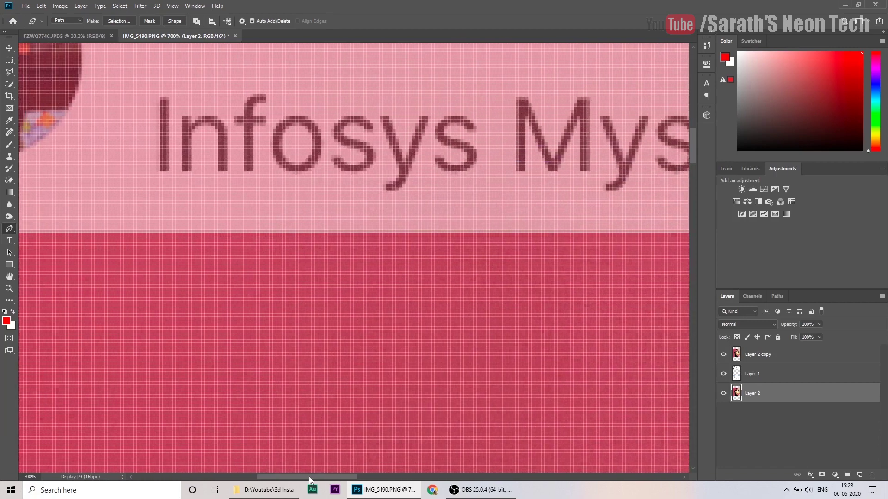
key("ctrl+minus")
key("ctrl+minus")
key("ctrl+minus")
key("ctrl+minus")
key("ctrl+minus")
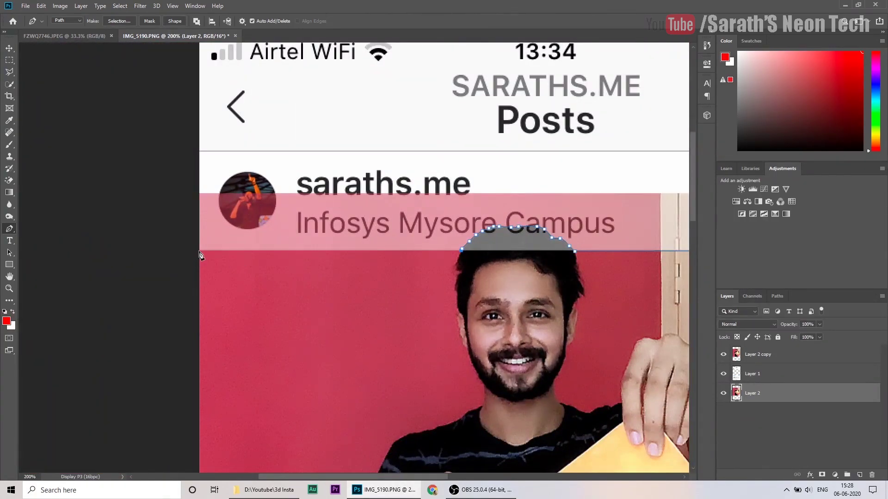
scroll(211, 395, "down", 10)
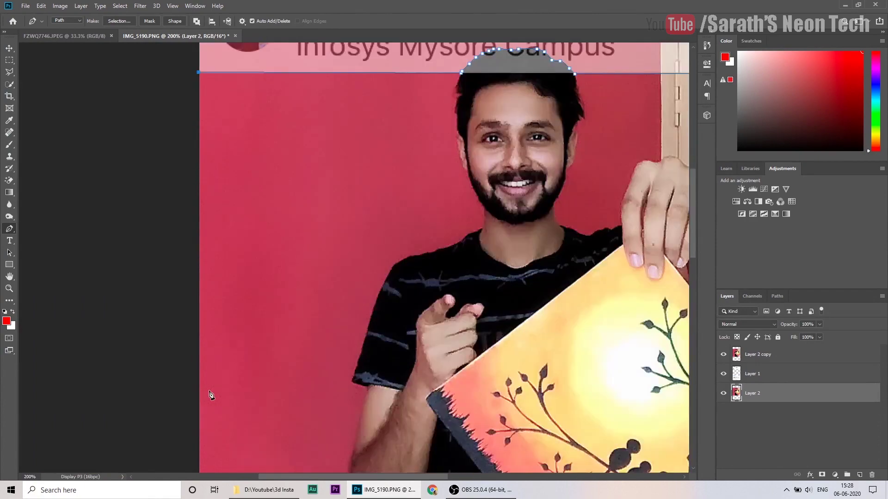
scroll(210, 394, "down", 5)
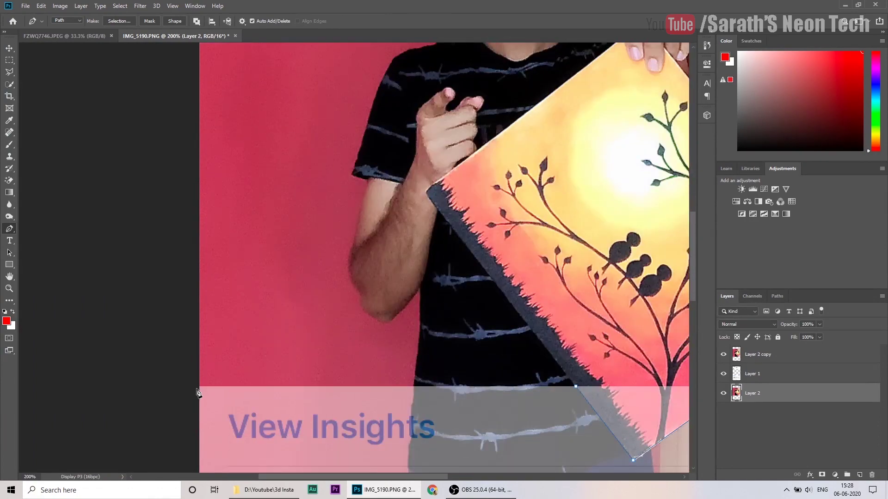
left_click(199, 388)
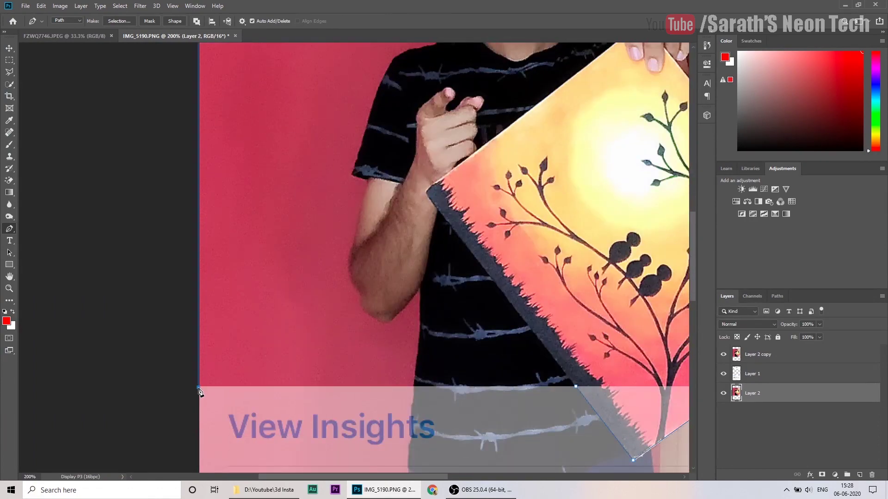
left_click(575, 388)
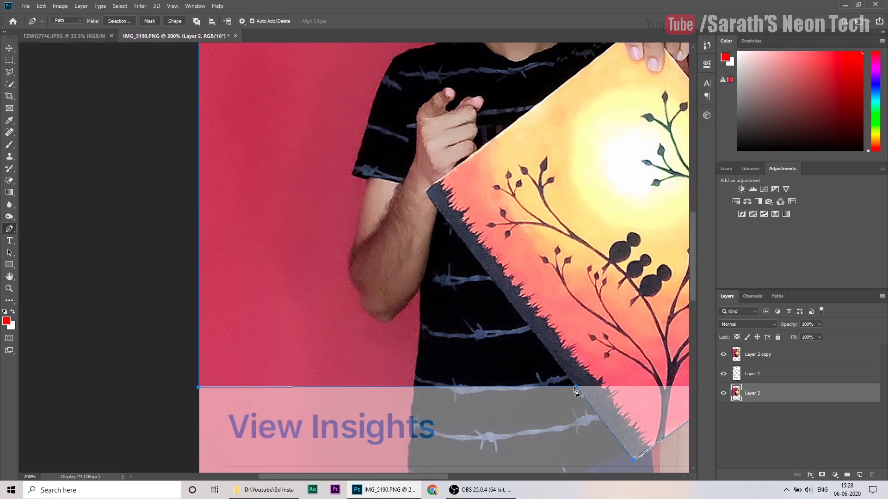
Step: Convert the closed path into a new anti-aliased selection
scroll(575, 389, "up", 3)
key("ctrl+minus")
key("ctrl+minus")
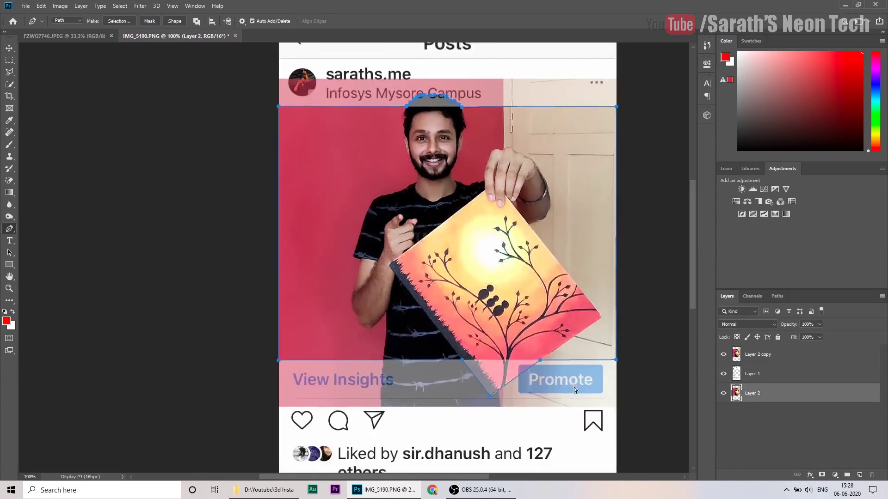
right_click(415, 196)
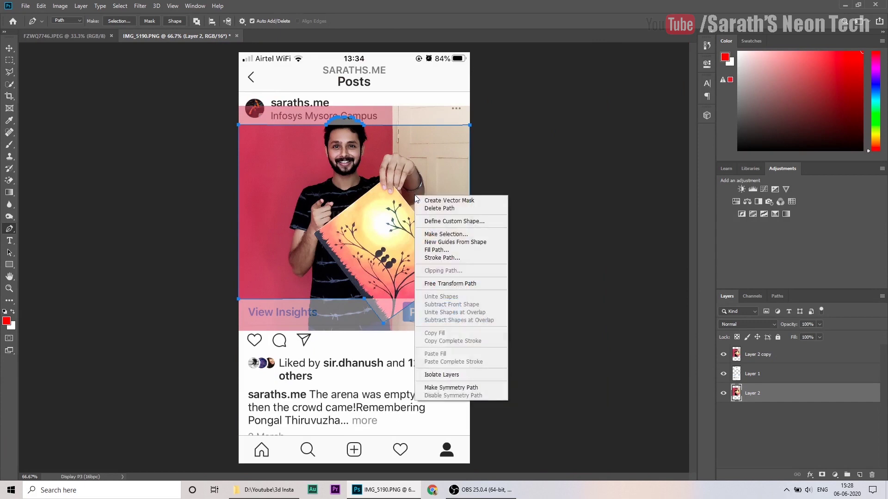
left_click(446, 234)
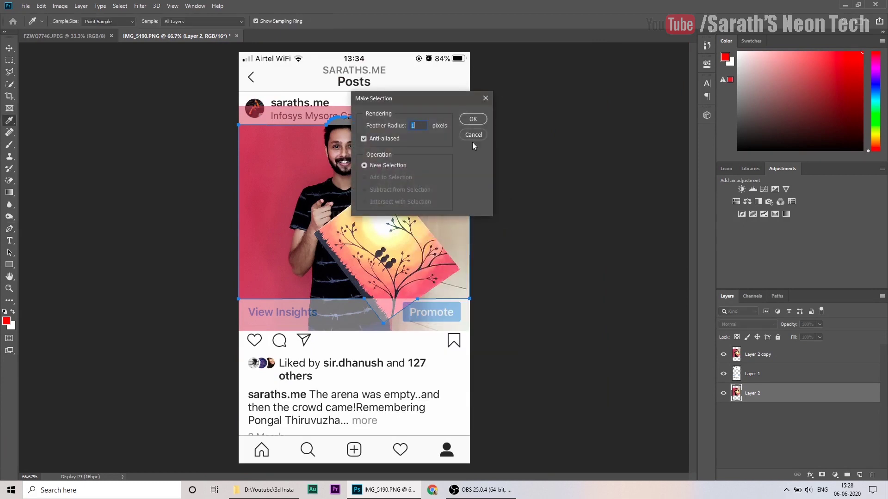
left_click(470, 121)
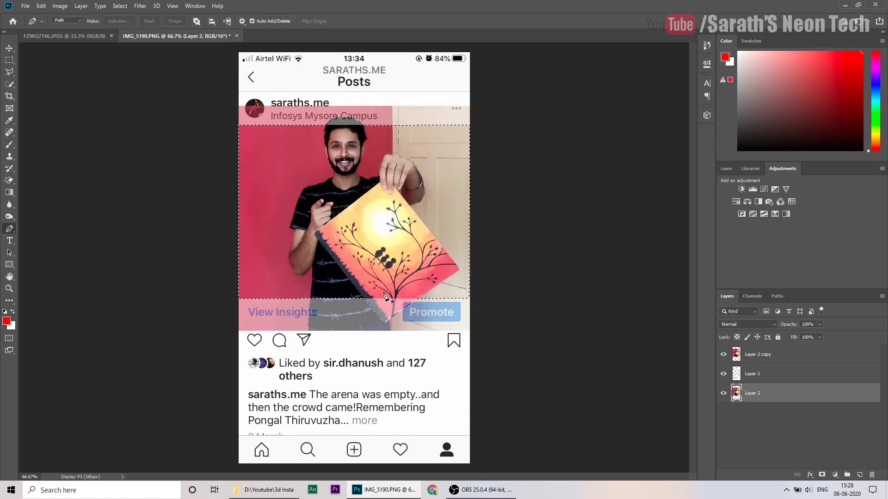
Step: Refine the selection with Select and Mask, setting the edge detection radius to 3 px
left_click(11, 60)
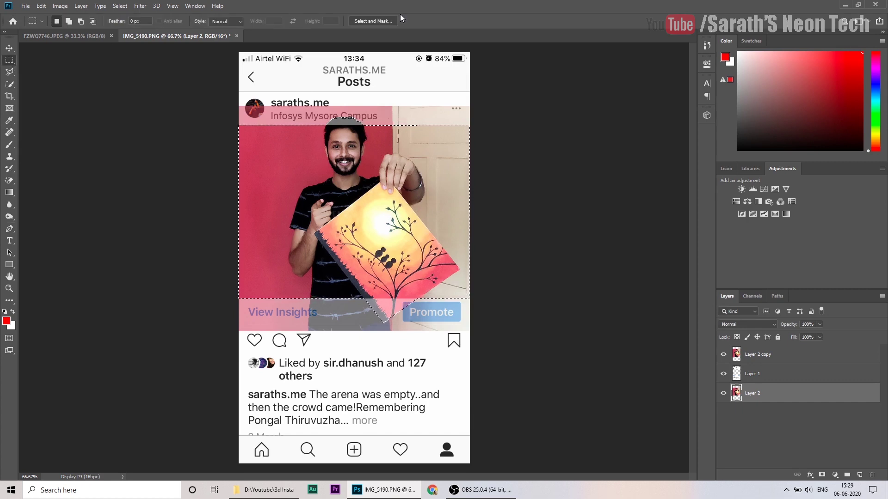
left_click(377, 21)
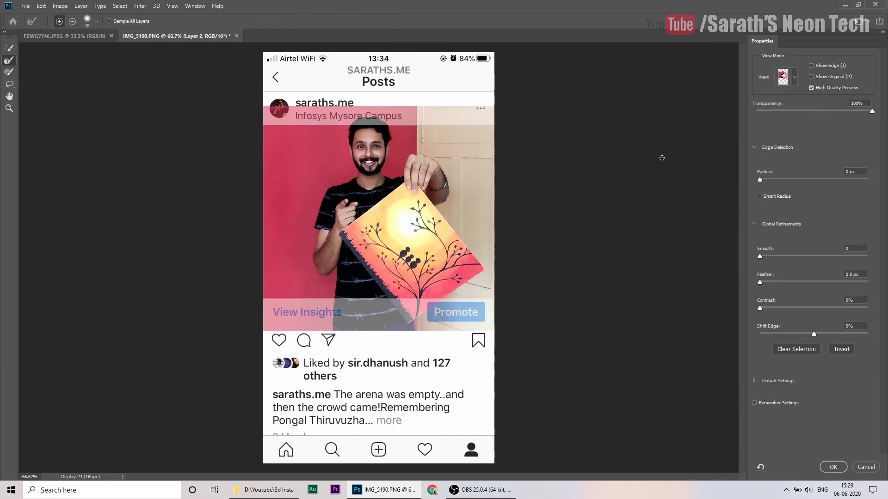
left_click_drag(762, 178, 767, 179)
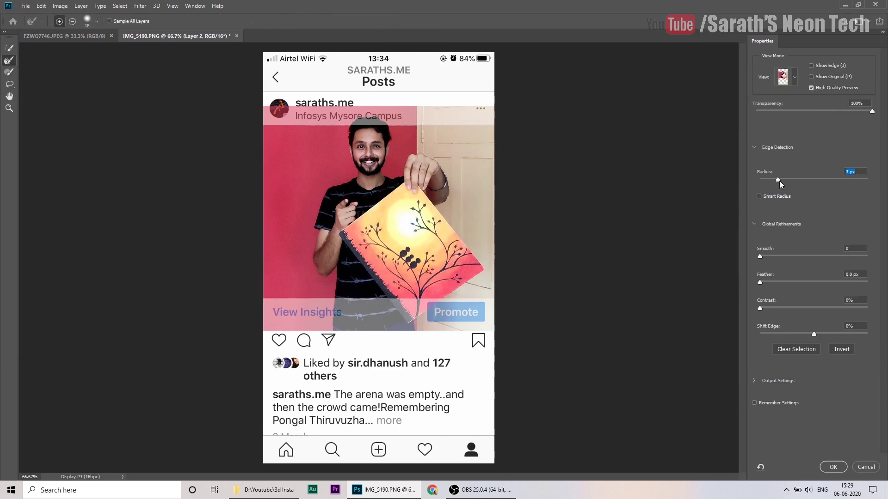
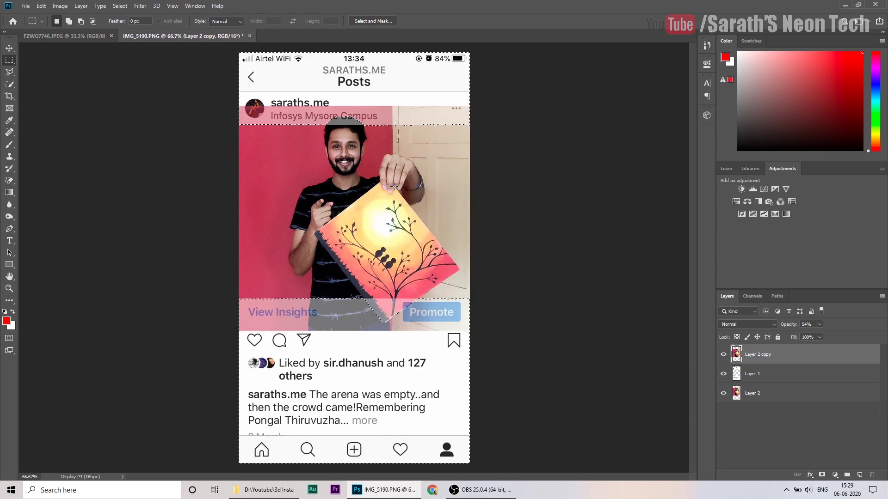
Step: Delete everything outside the traced outline from Layer 2 copy, set its opacity to 100% and clear the selection
key("Delete")
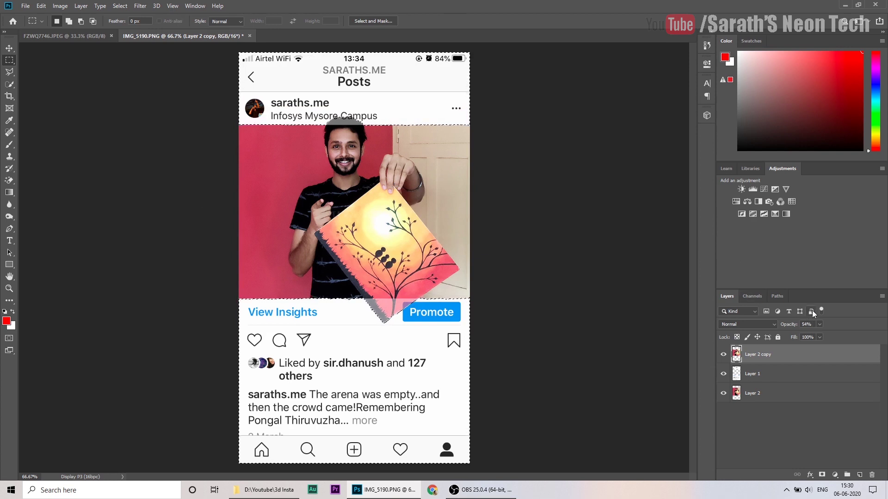
left_click(818, 324)
left_click(817, 335)
left_click_drag(841, 336, 842, 335)
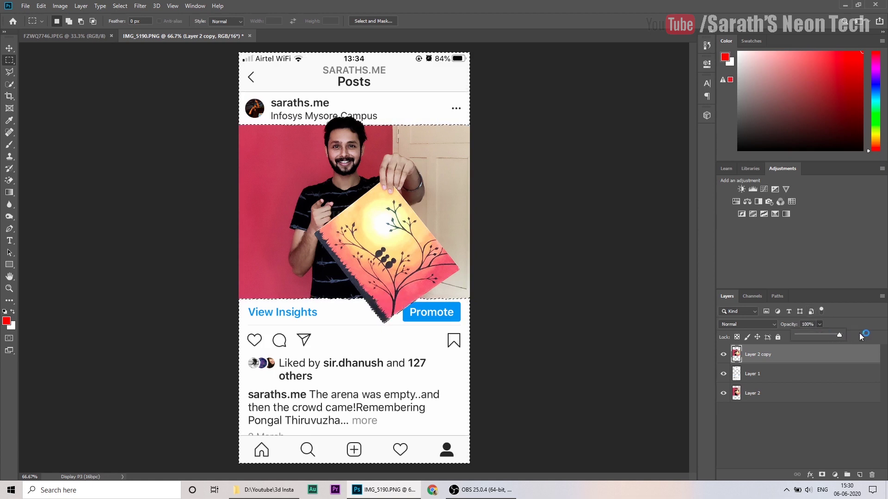
left_click(92, 79)
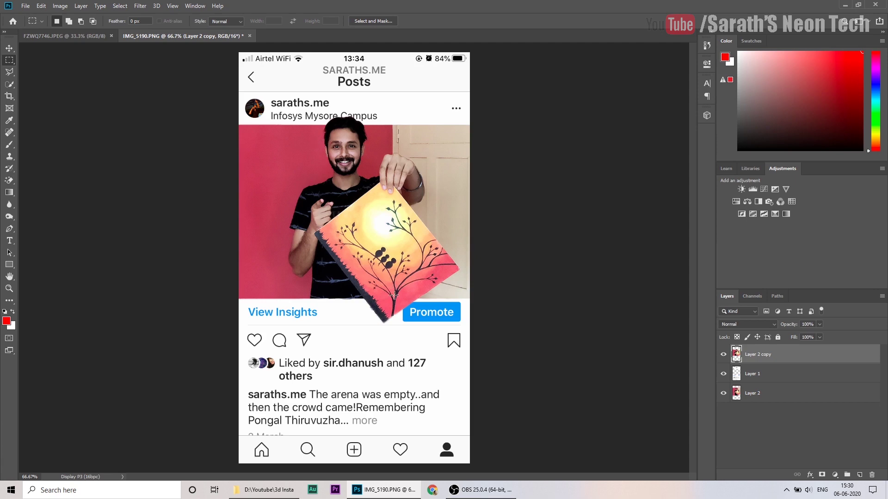
Step: Erase the leftover fringe along the photo's lower edge and the painting's protruding corner on Layer 2 copy, using a hard-edged 83 px eraser
scroll(394, 295, "up", 3)
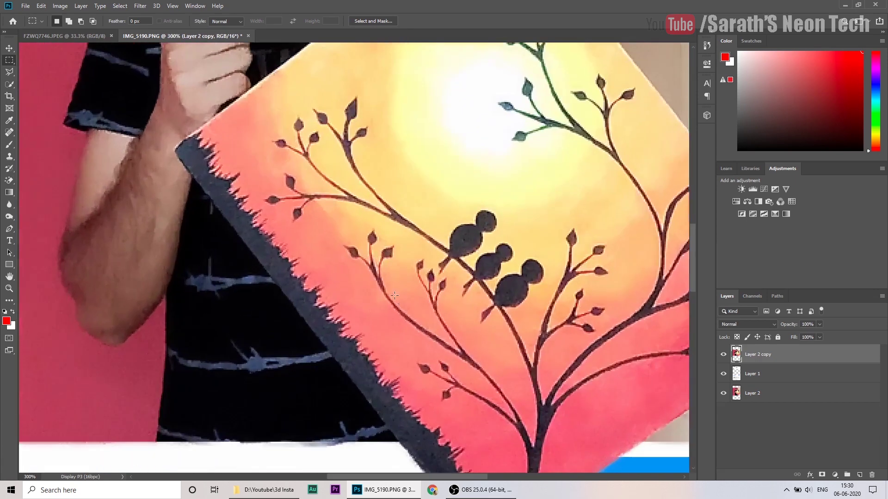
scroll(370, 286, "down", 2)
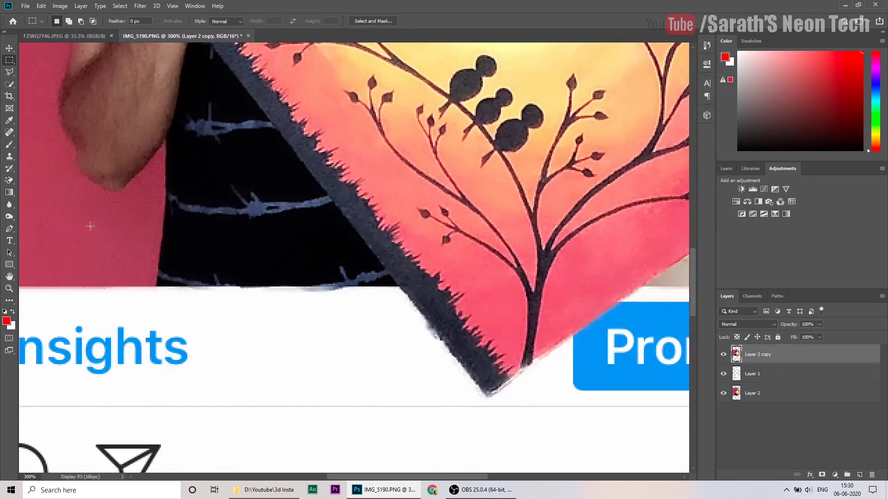
right_click(9, 180)
left_click(27, 181)
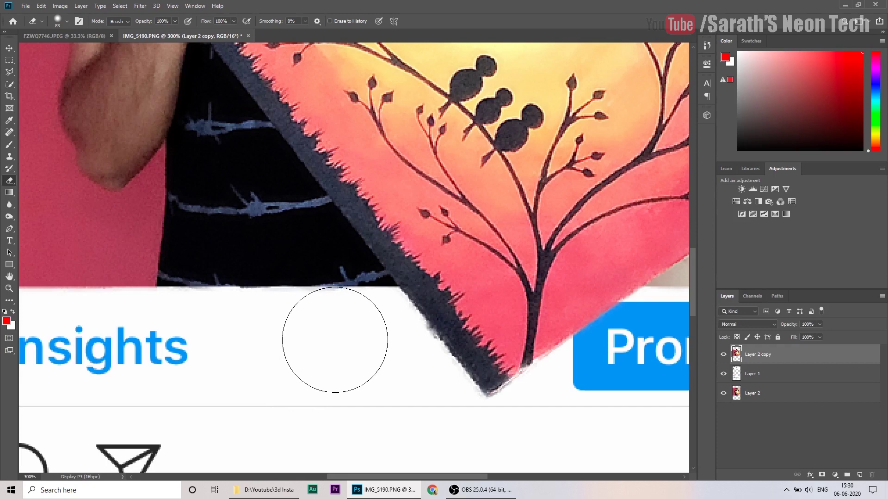
left_click_drag(373, 377, 379, 347)
key("ctrl+z")
right_click(435, 411)
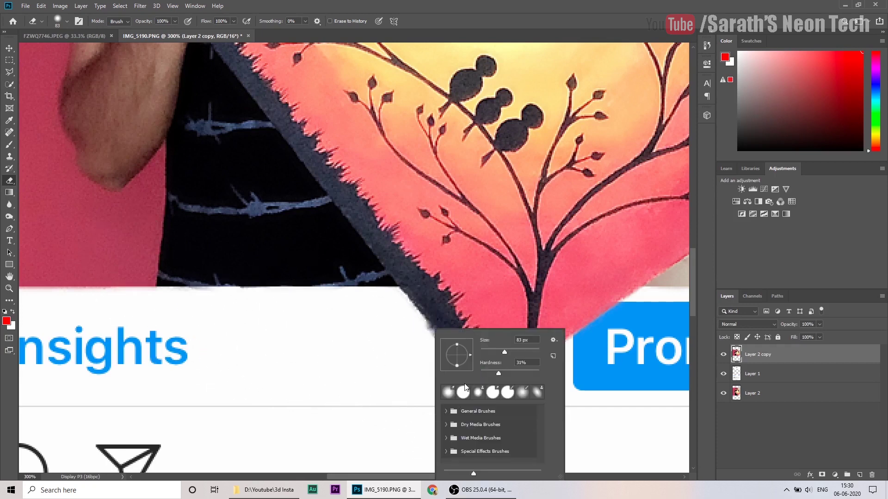
left_click_drag(496, 375, 539, 372)
key("Return")
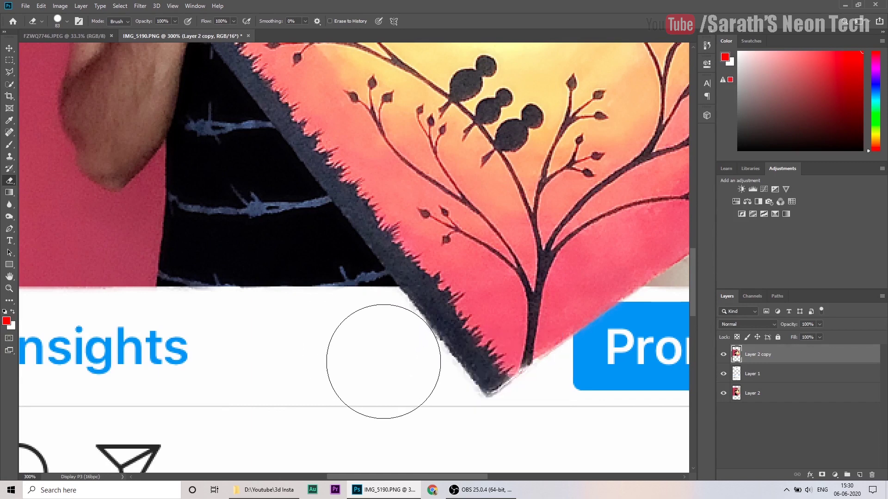
left_click_drag(153, 344, 149, 372)
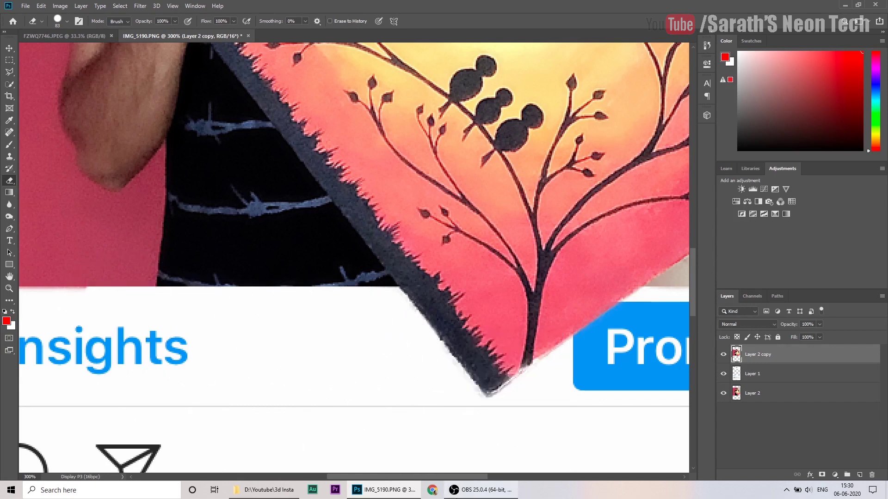
left_click_drag(451, 477, 370, 474)
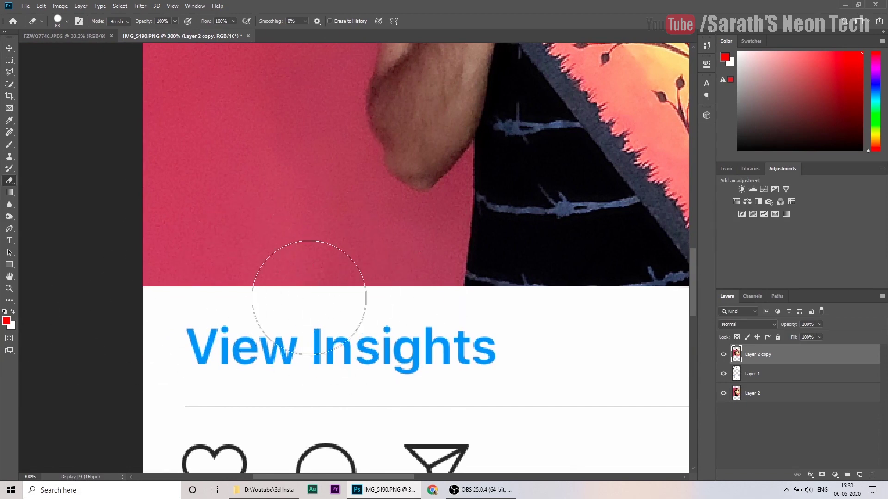
Step: Erase the leftover fringe along the photo's upper edge beside the man's head and check the rest of that edge
scroll(314, 300, "up", 3)
scroll(317, 326, "up", 15)
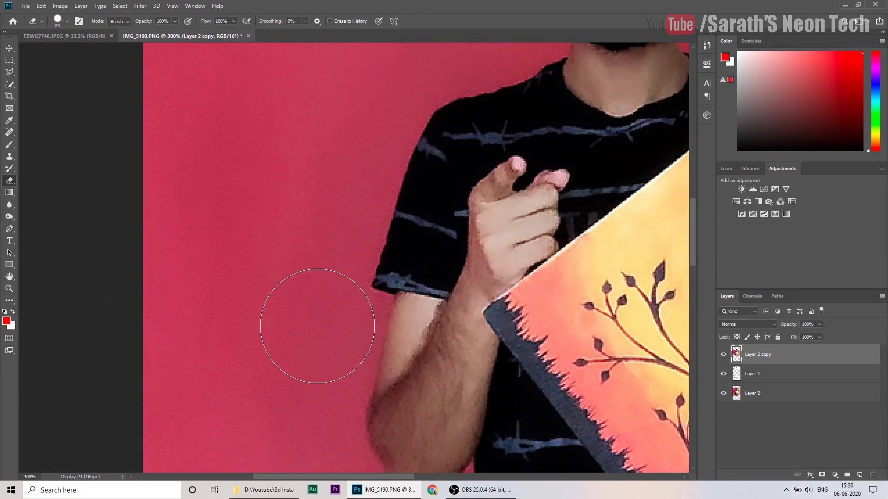
scroll(317, 326, "up", 9)
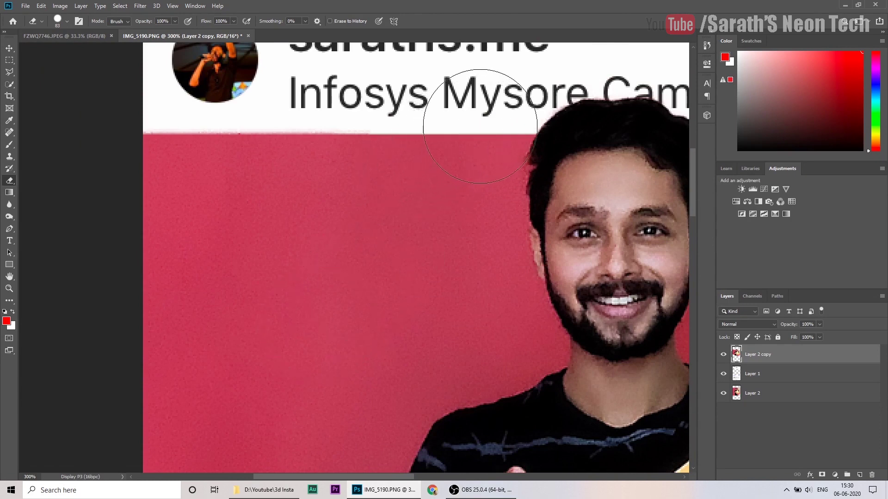
left_click_drag(420, 123, 148, 125)
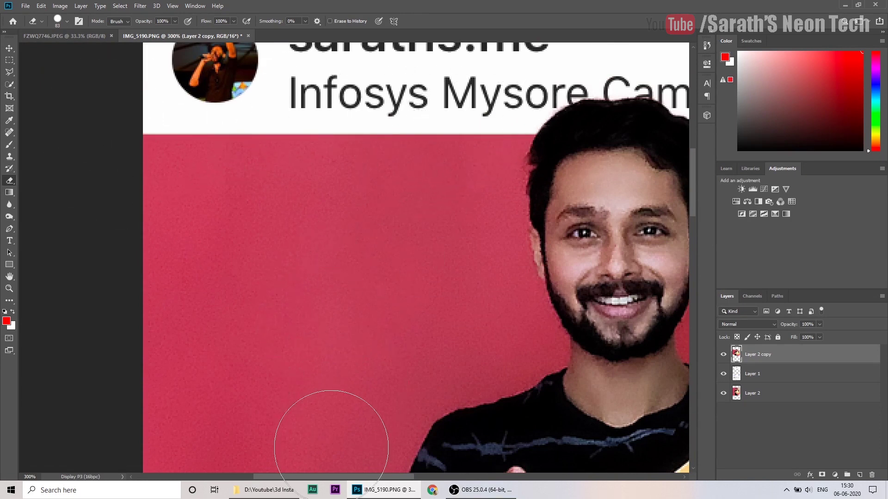
left_click_drag(315, 476, 430, 476)
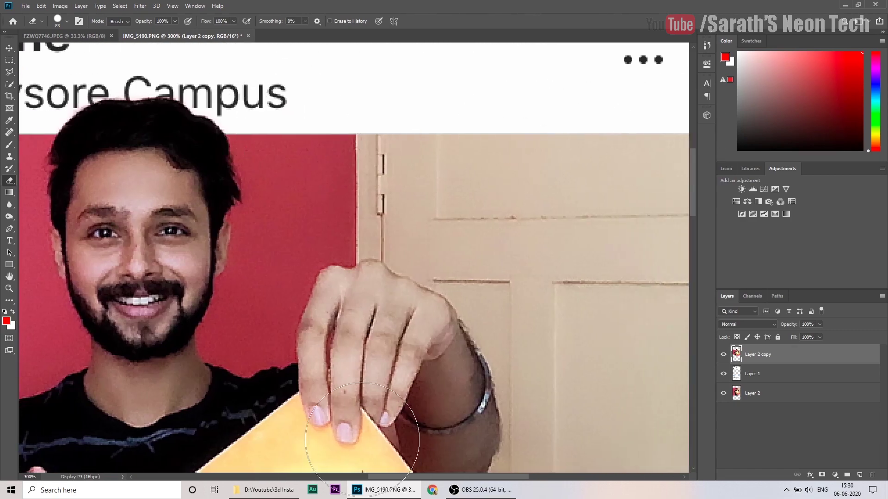
left_click_drag(404, 477, 460, 477)
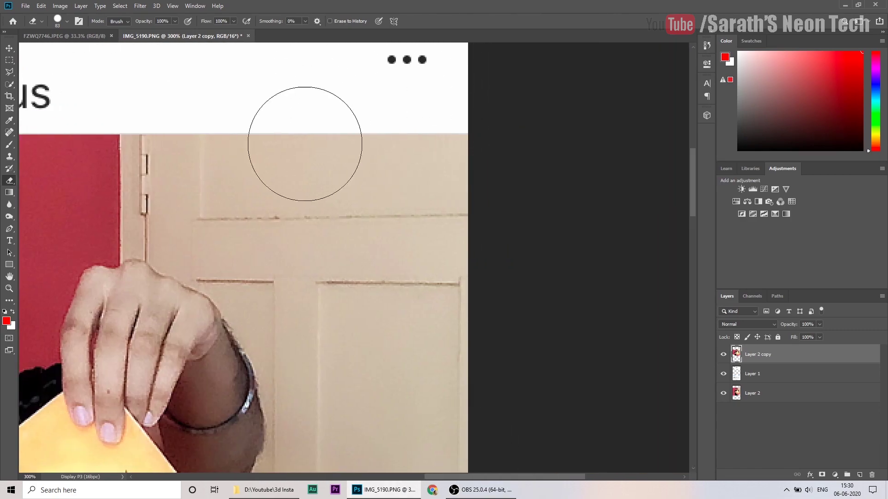
key("ctrl+minus")
key("ctrl+minus")
key("ctrl+minus")
key("ctrl+minus")
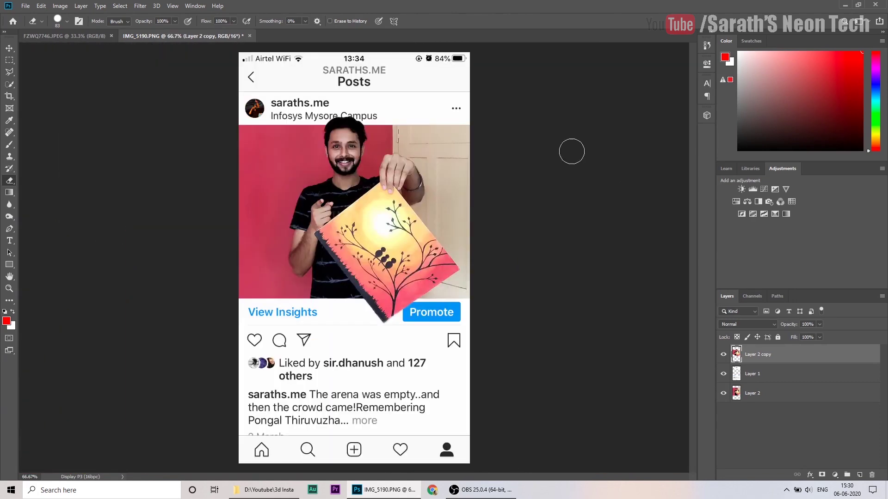
Step: Set up the Brush tool with a light grey foreground colour and 42% opacity
key("ctrl+plus")
scroll(571, 151, "up", 5)
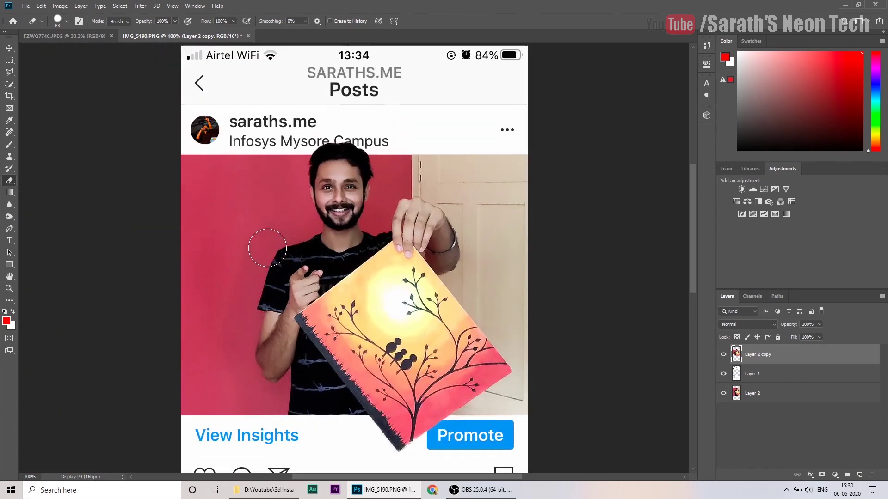
left_click(11, 145)
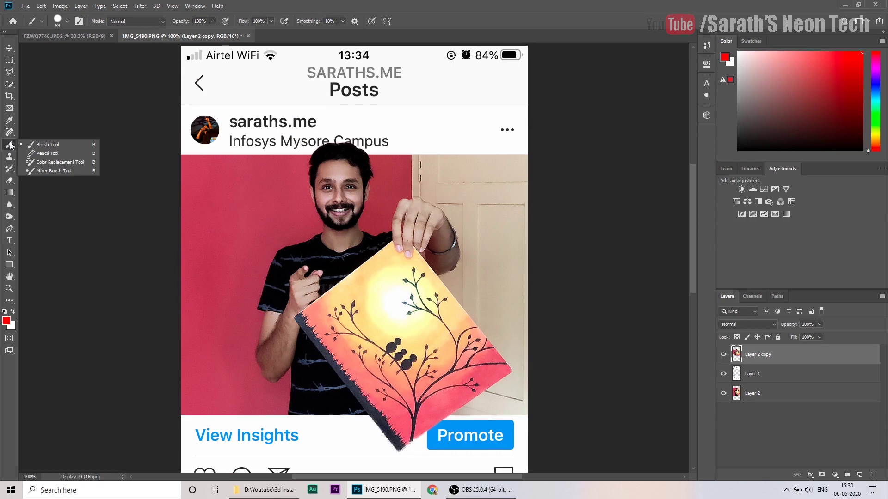
left_click(46, 144)
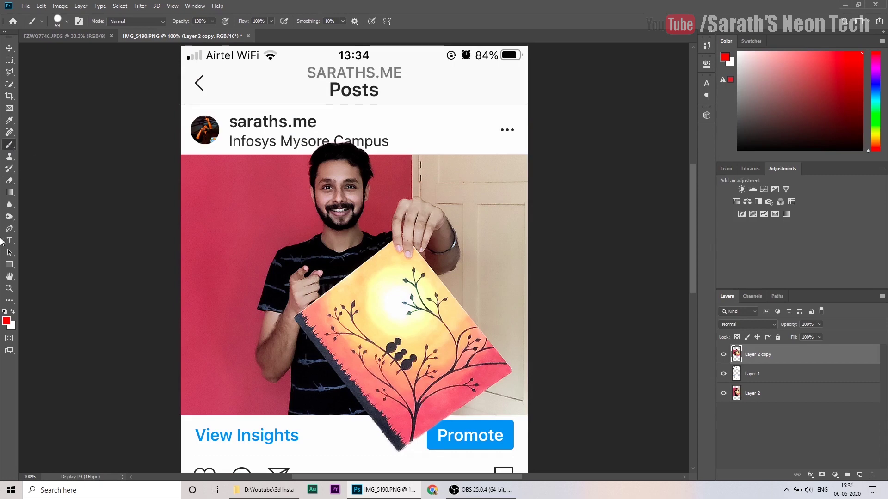
left_click(738, 78)
left_click(212, 21)
left_click_drag(212, 30, 187, 31)
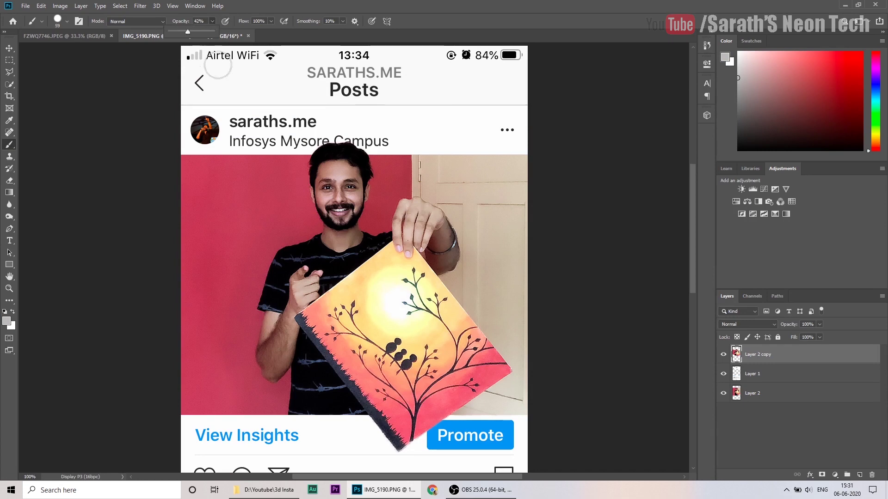
key("ctrl+plus")
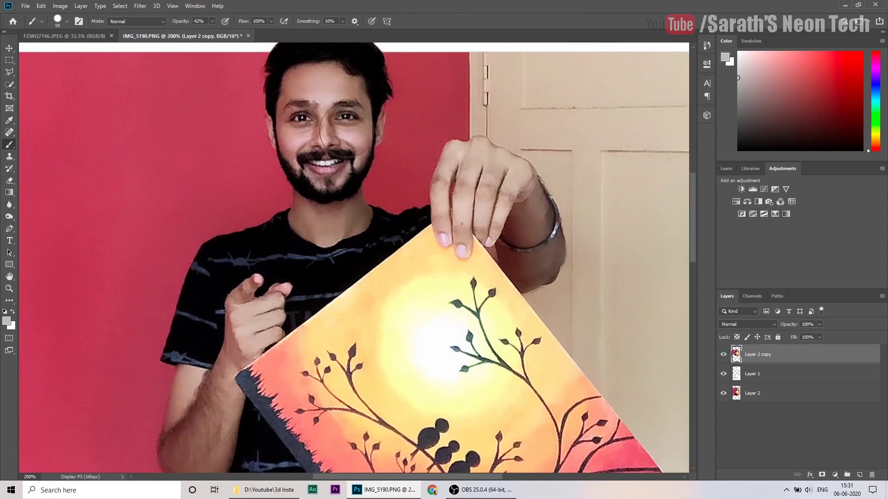
key("ctrl+plus")
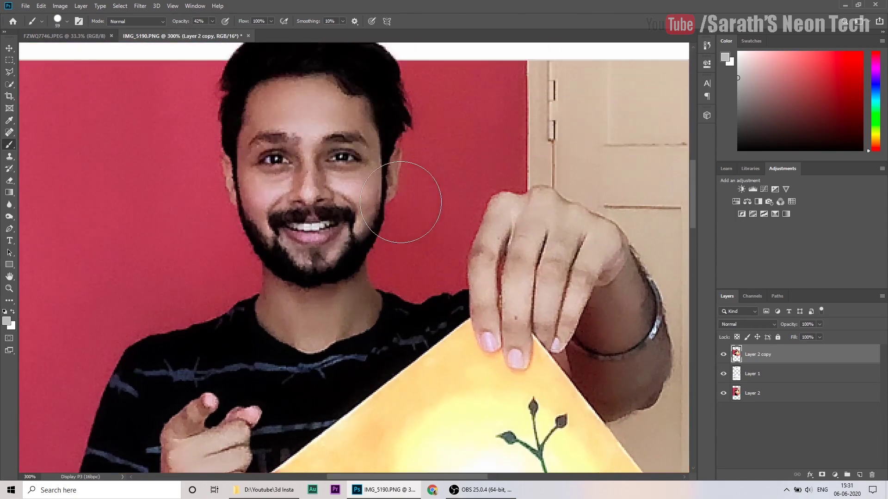
scroll(400, 202, "up", 2)
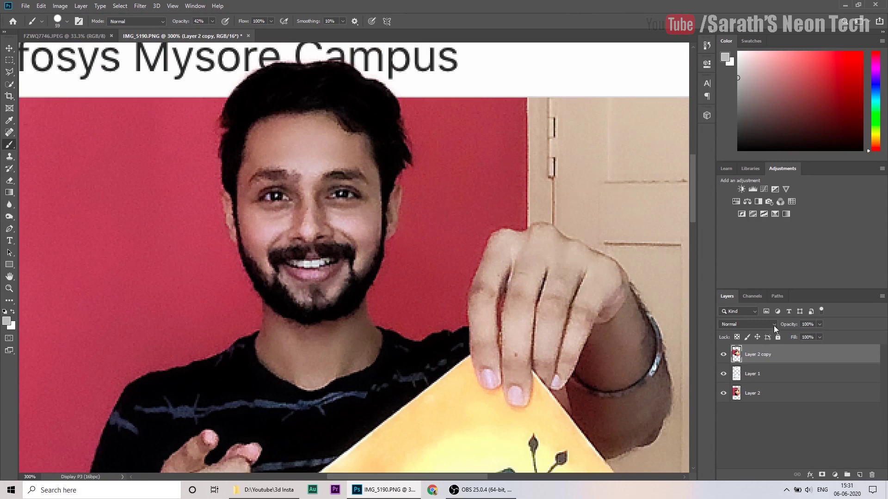
Step: Add a new layer above Layer 2 copy and paint soft near-black shadows around the man's hair and the painting's protruding corner, ending with a 47 px brush
left_click(859, 475)
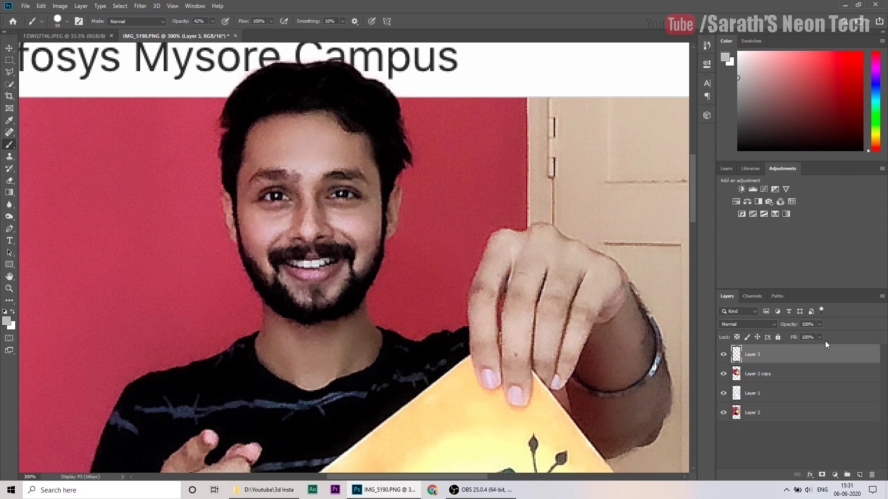
scroll(339, 244, "up", 3)
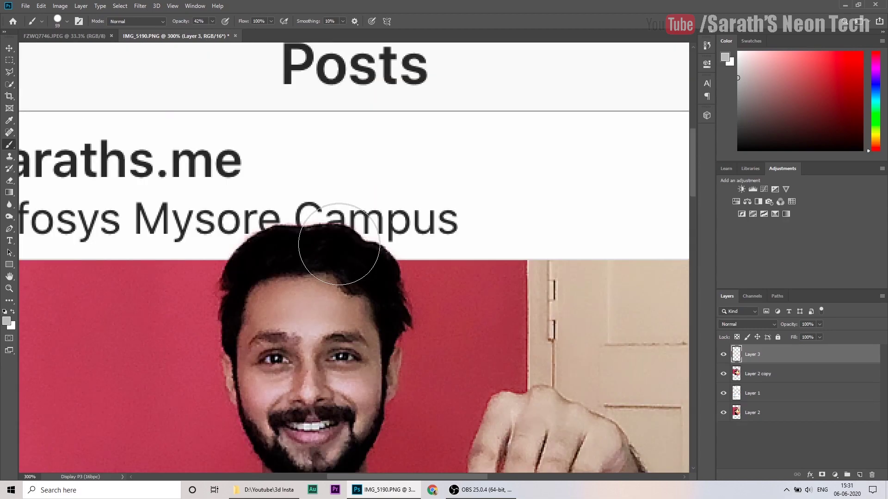
scroll(339, 244, "up", 4)
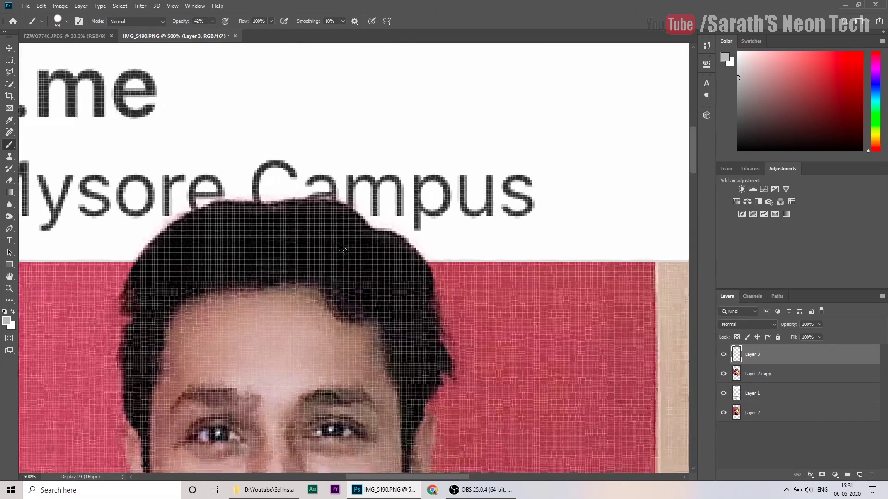
left_click_drag(391, 479, 358, 479)
right_click(437, 217)
left_click_drag(483, 245, 473, 245)
mouse_move(298, 254)
left_mouse_down()
mouse_move(278, 277)
mouse_move(304, 252)
left_mouse_up()
key("ctrl+z")
right_click(396, 222)
left_click_drag(507, 268, 470, 268)
mouse_move(317, 228)
left_mouse_down()
mouse_move(272, 268)
mouse_move(346, 209)
mouse_move(441, 190)
mouse_move(549, 203)
mouse_move(641, 227)
mouse_move(663, 261)
mouse_move(673, 314)
left_mouse_up()
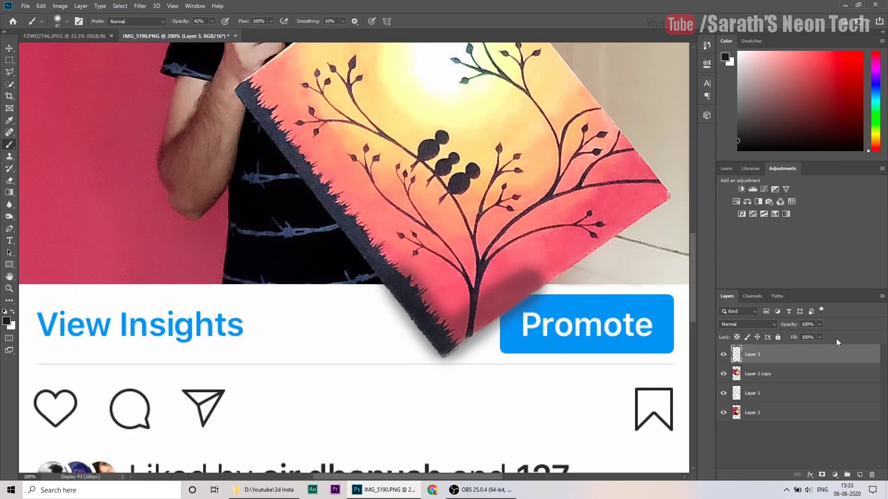
Step: Move Layer 3 with the painted shadow below Layer 2 copy and check the whole composition
mouse_move(831, 359)
left_mouse_down()
mouse_move(834, 406)
mouse_move(834, 372)
left_mouse_up()
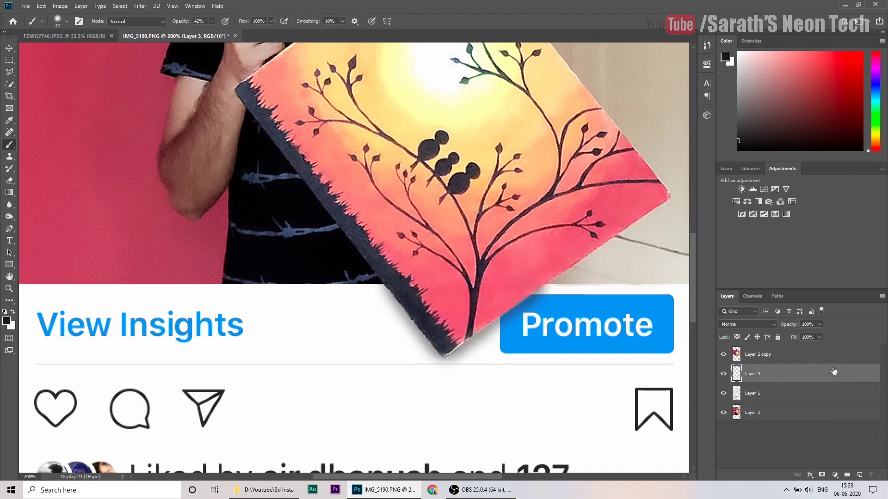
key("ctrl+minus")
key("ctrl+minus")
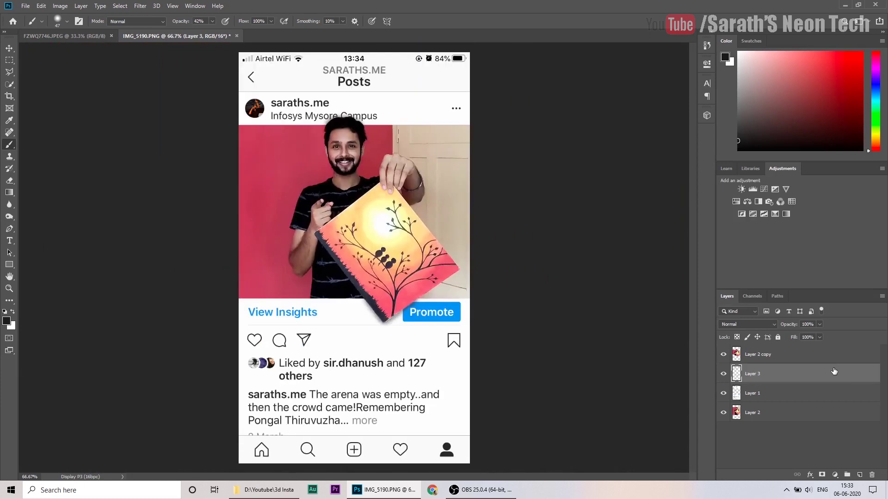
key("ctrl+plus")
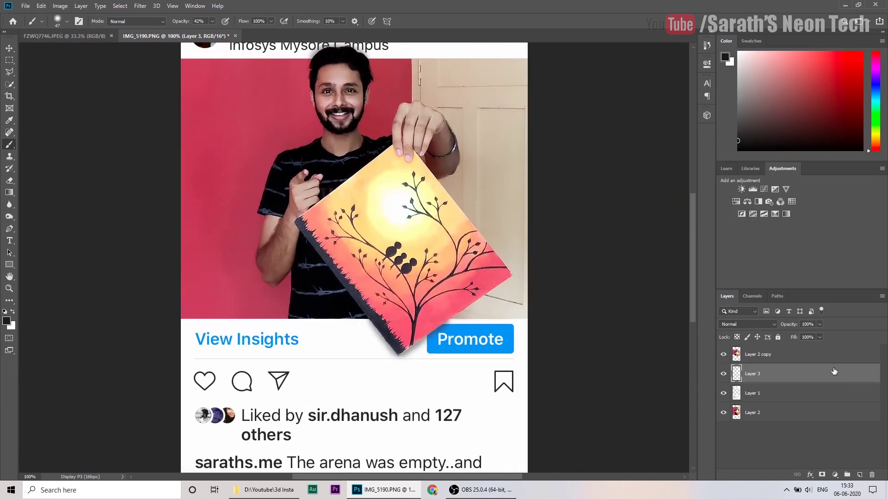
key("ctrl+minus")
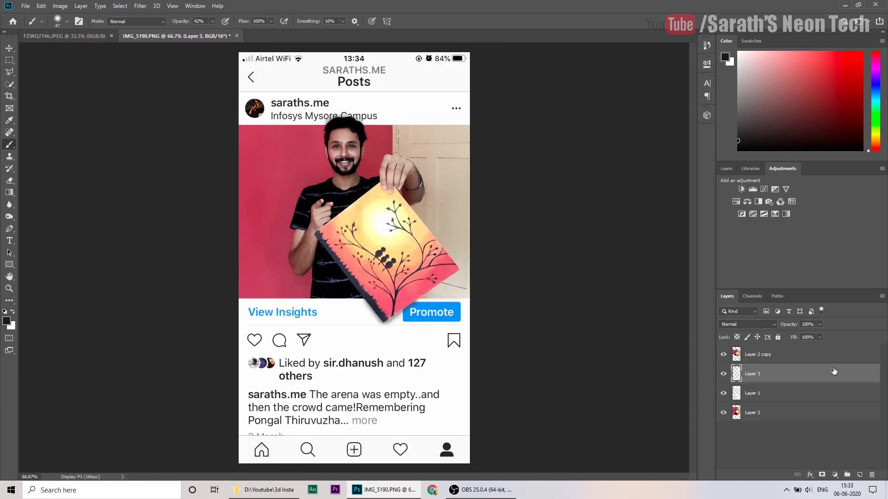